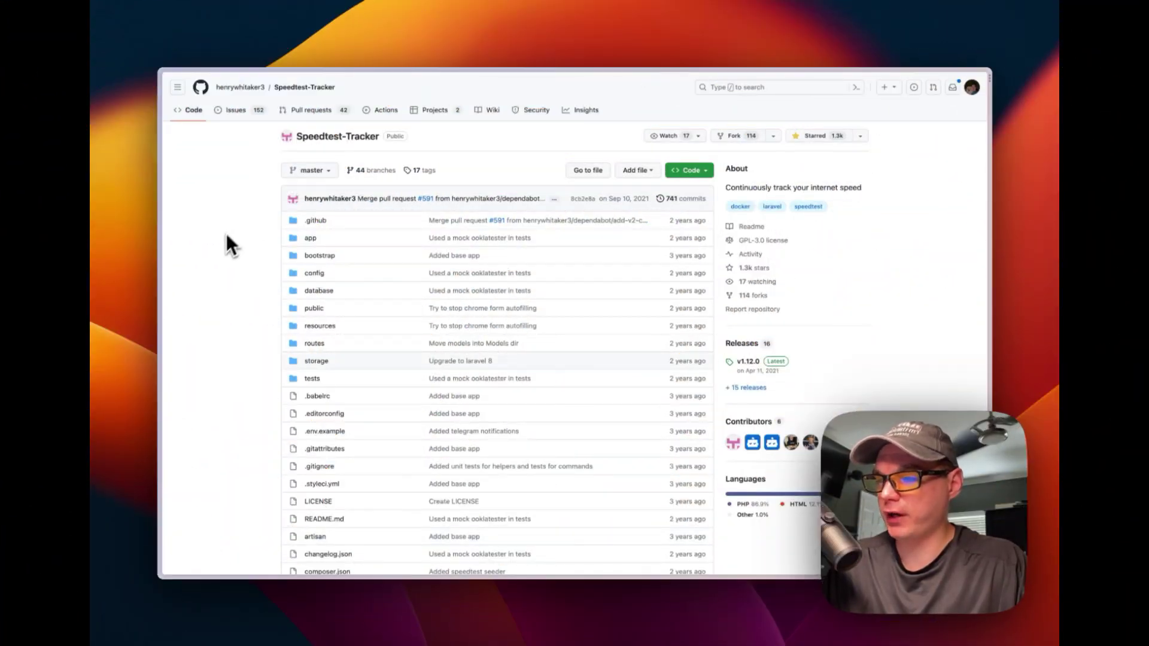
Step: Scroll through the Speedtest-Tracker repository's master branch page to review it
scroll(227, 236, "down", 1)
scroll(252, 317, "down", 15)
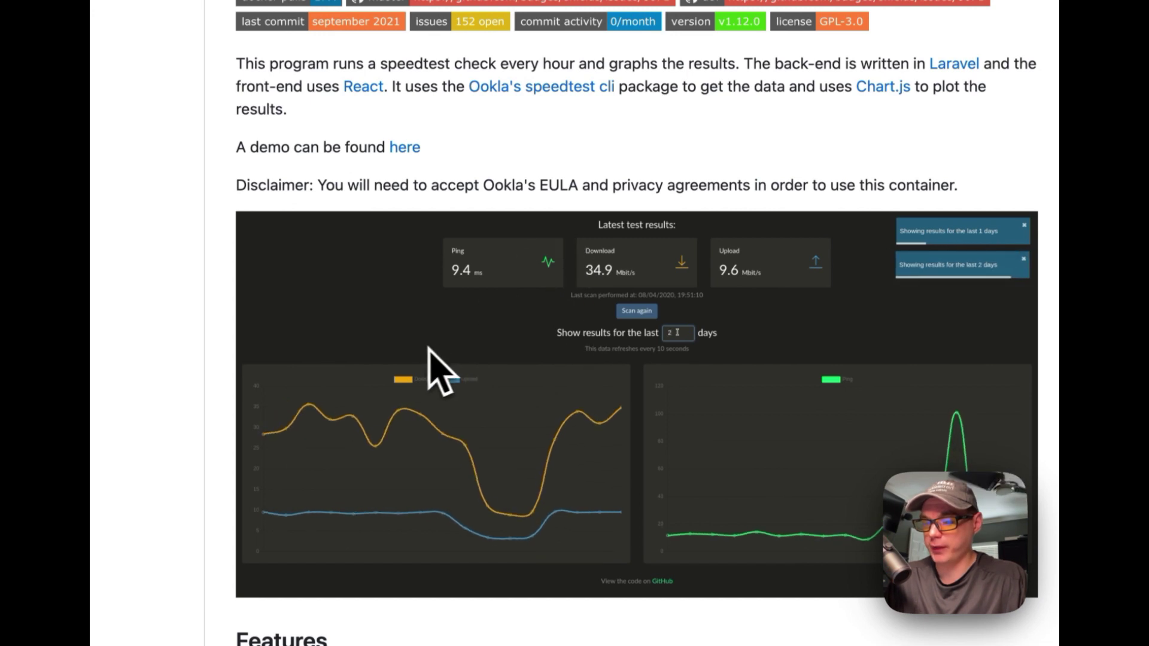
scroll(416, 347, "down", 2)
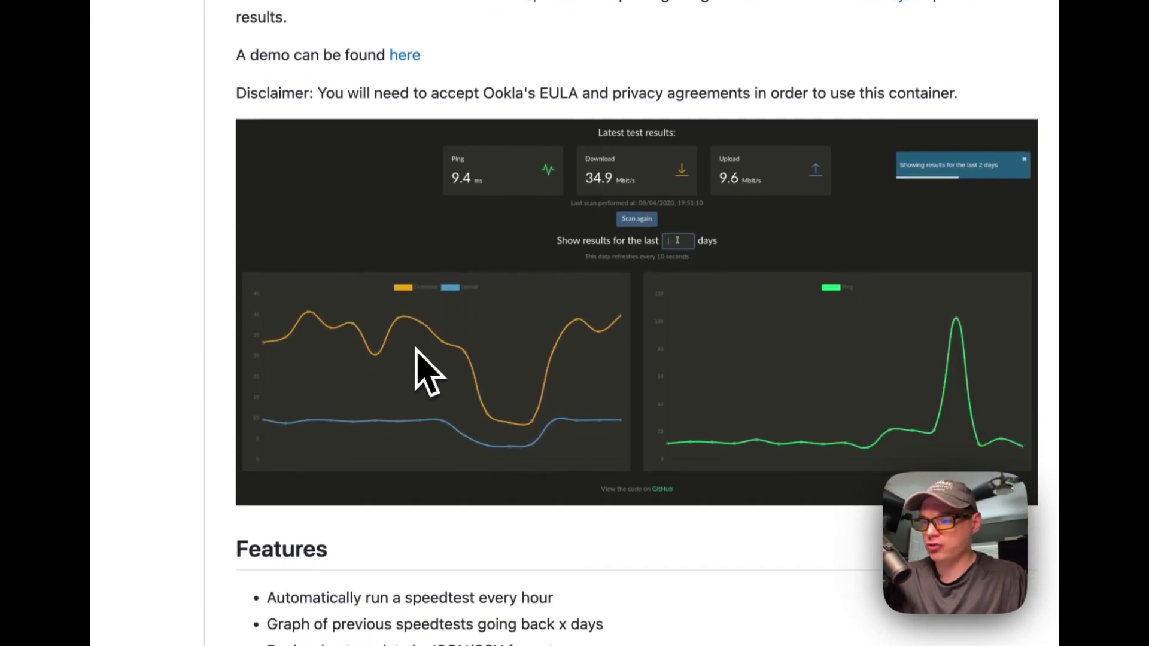
scroll(416, 348, "up", 1)
scroll(416, 353, "down", 4)
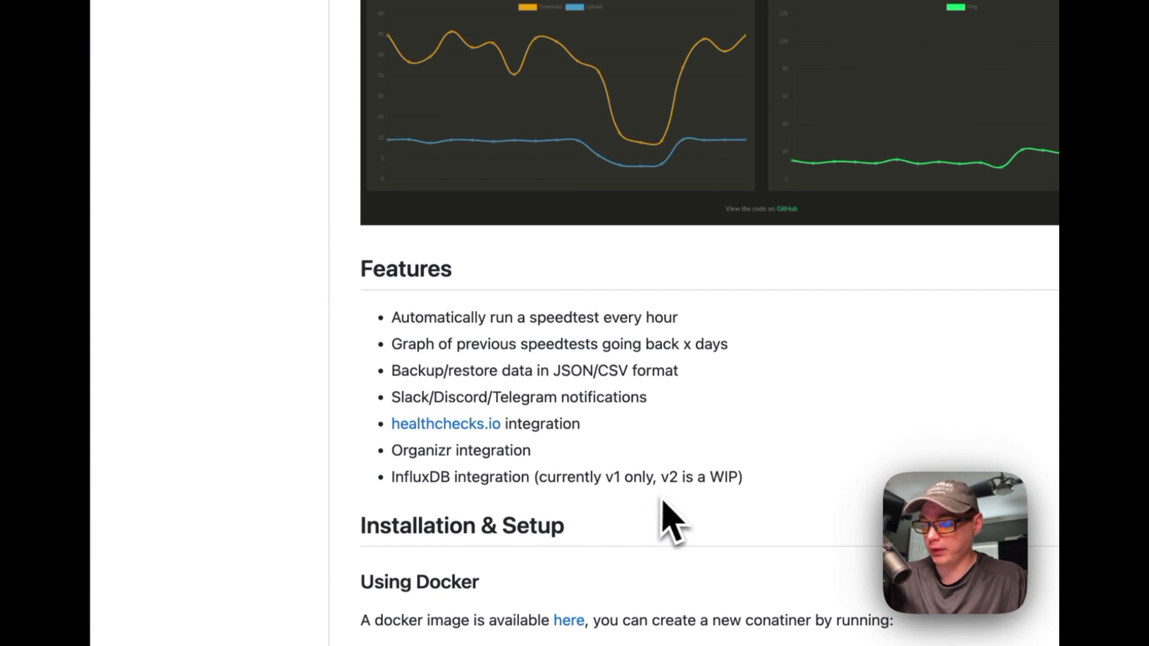
scroll(755, 488, "down", 20)
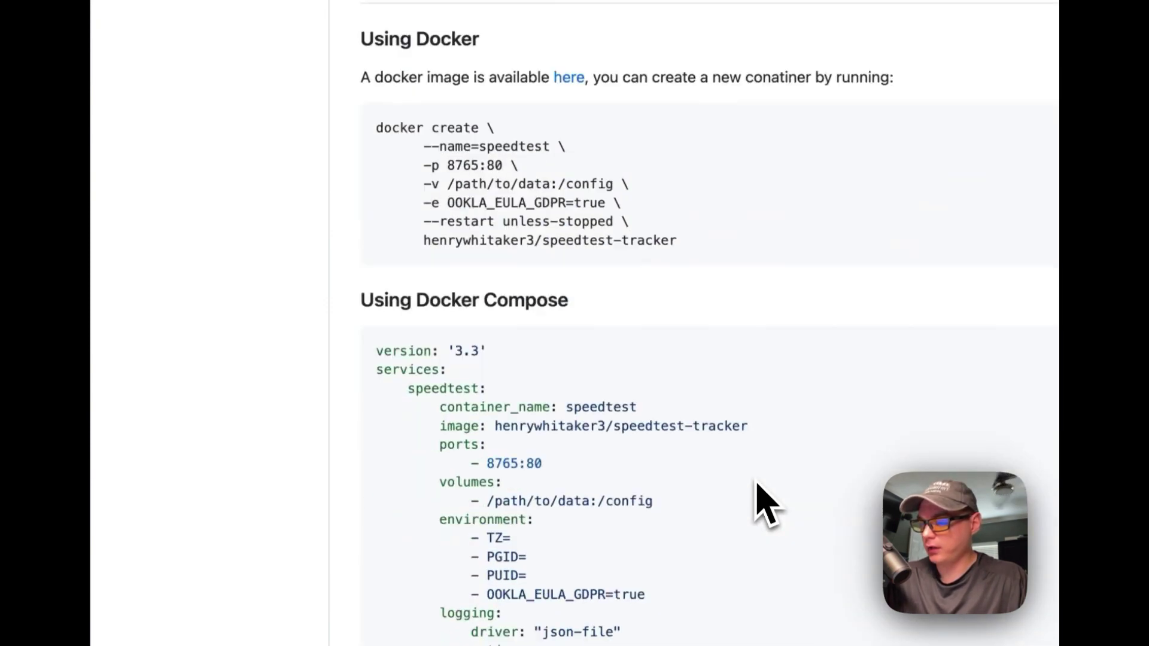
scroll(643, 479, "down", 10)
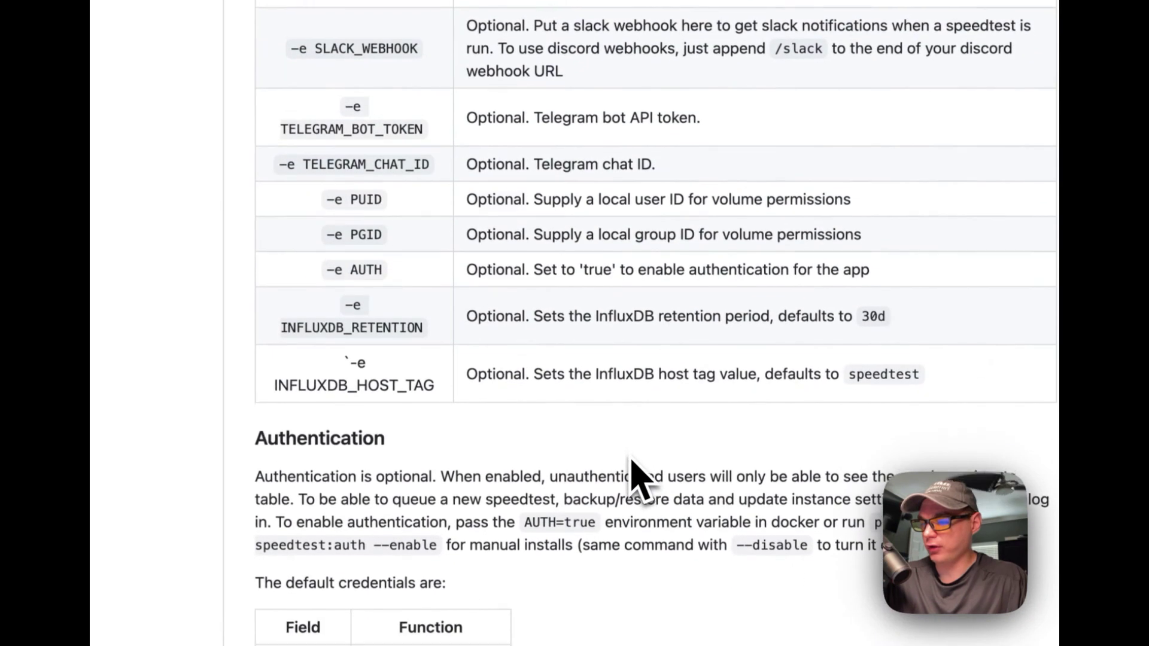
scroll(620, 487, "up", 1)
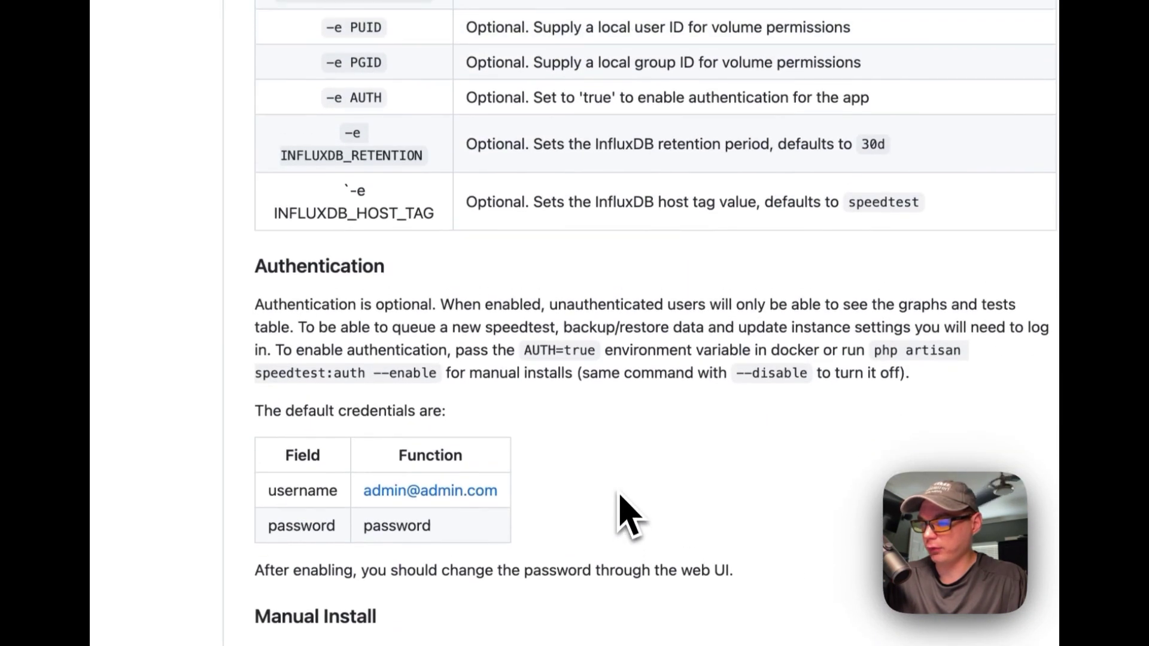
scroll(630, 516, "up", 1)
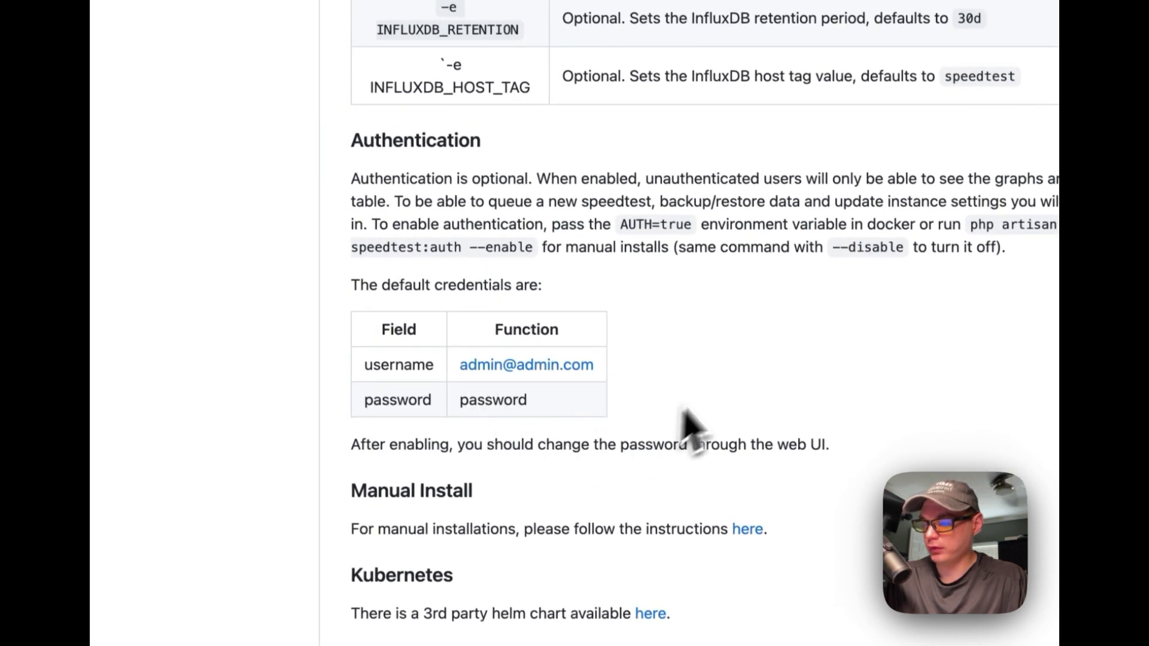
scroll(476, 297, "up", 15)
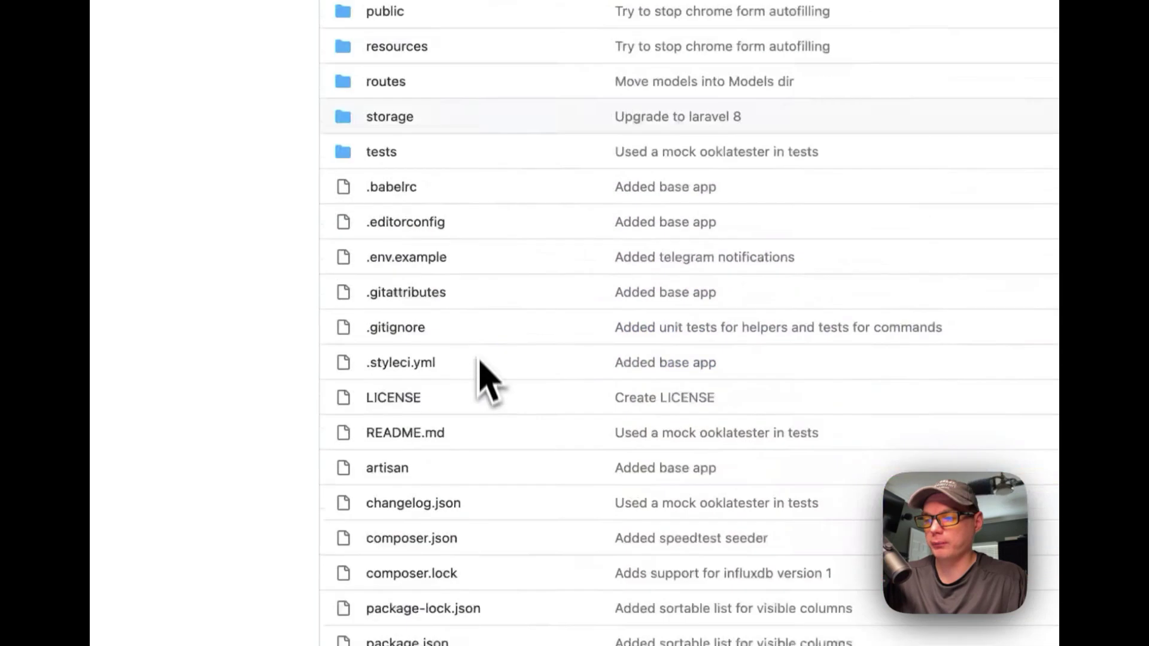
scroll(488, 383, "up", 5)
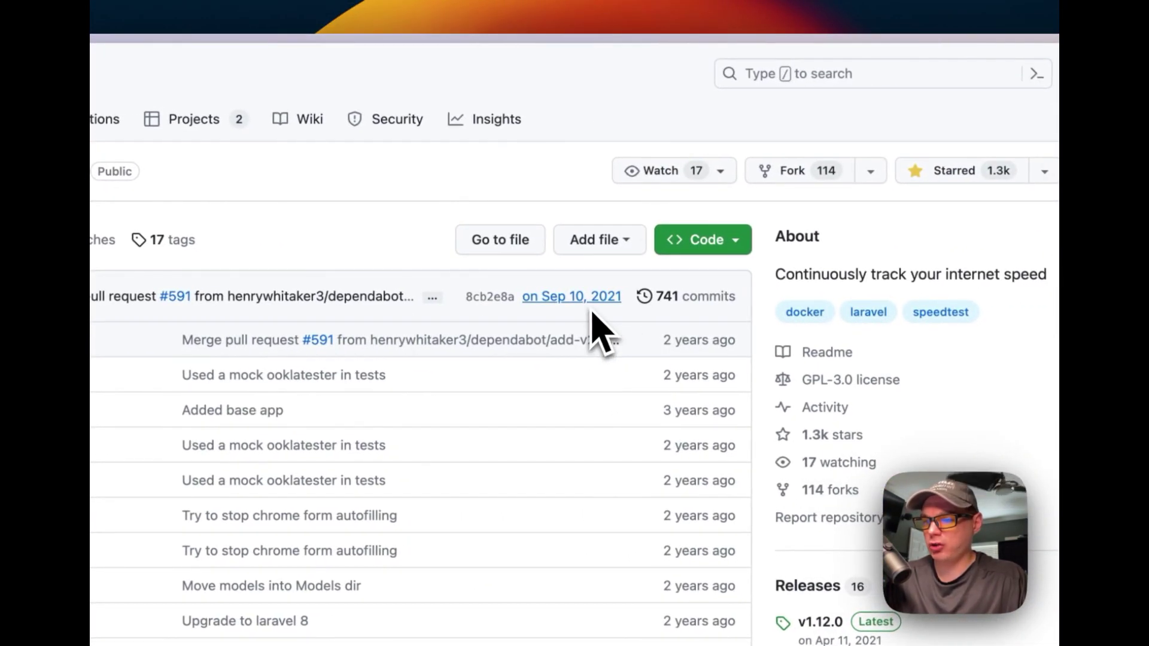
Step: Switch the Speedtest-Tracker repository from master to the dev branch
left_click(365, 200)
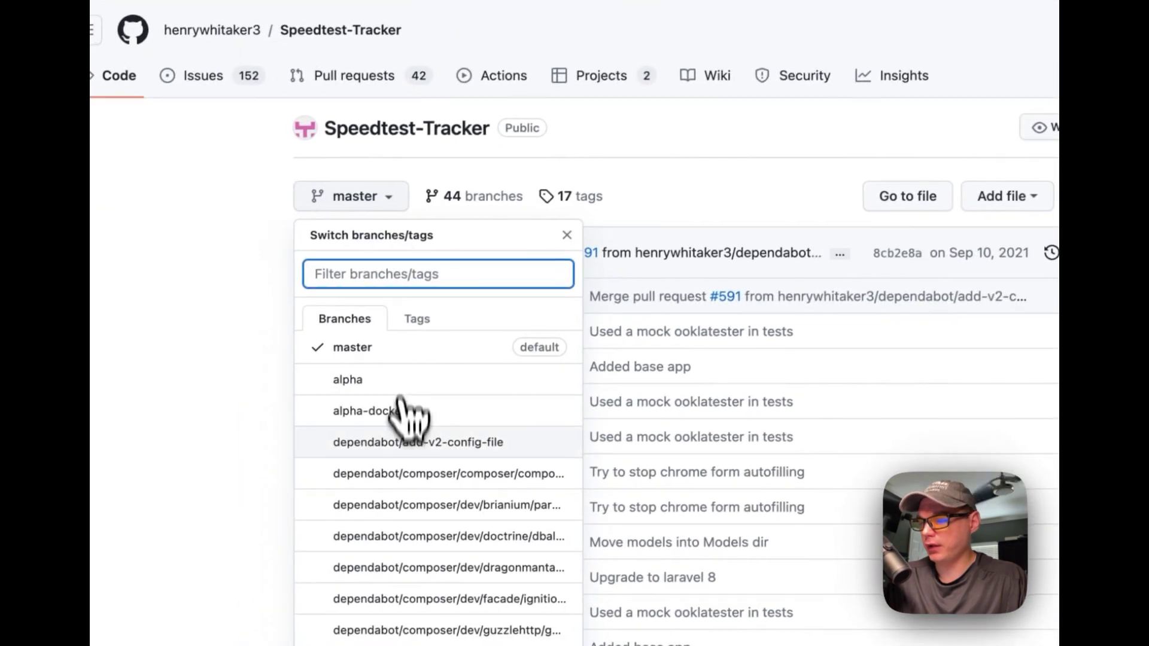
scroll(408, 419, "down", 7)
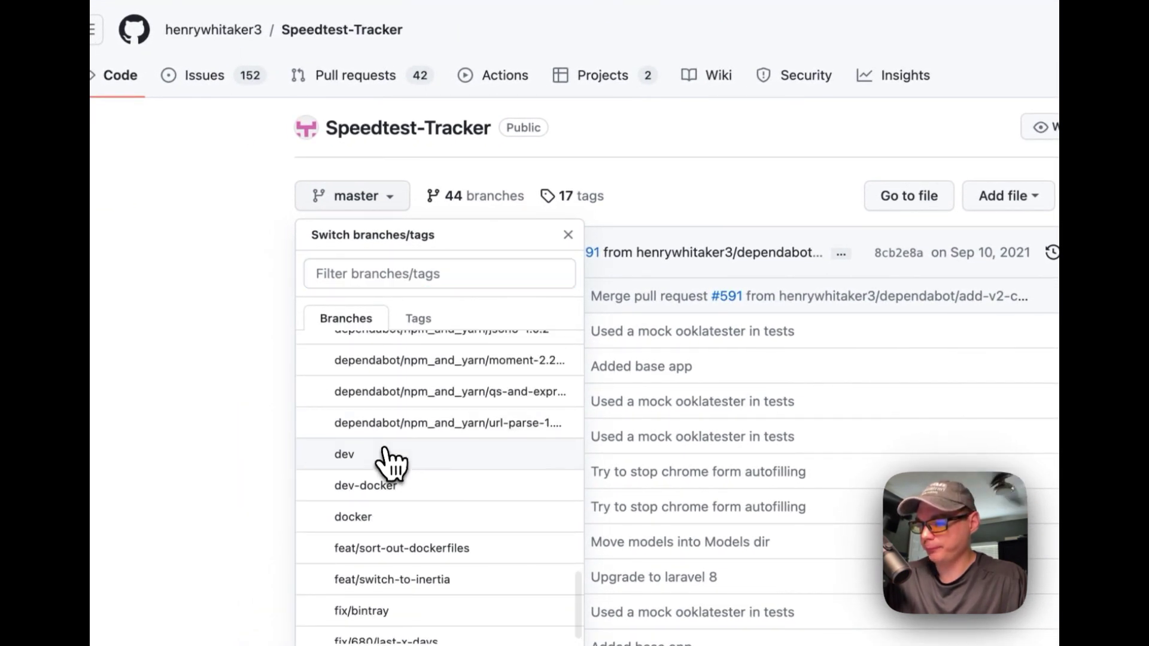
left_click(386, 456)
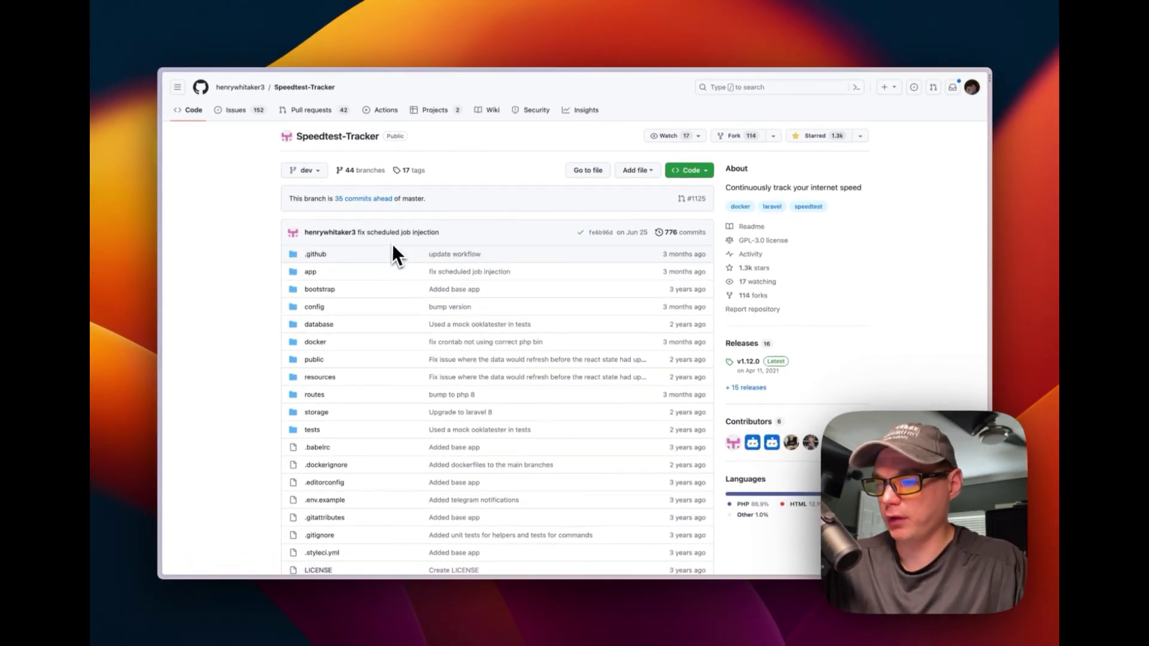
scroll(237, 315, "down", 20)
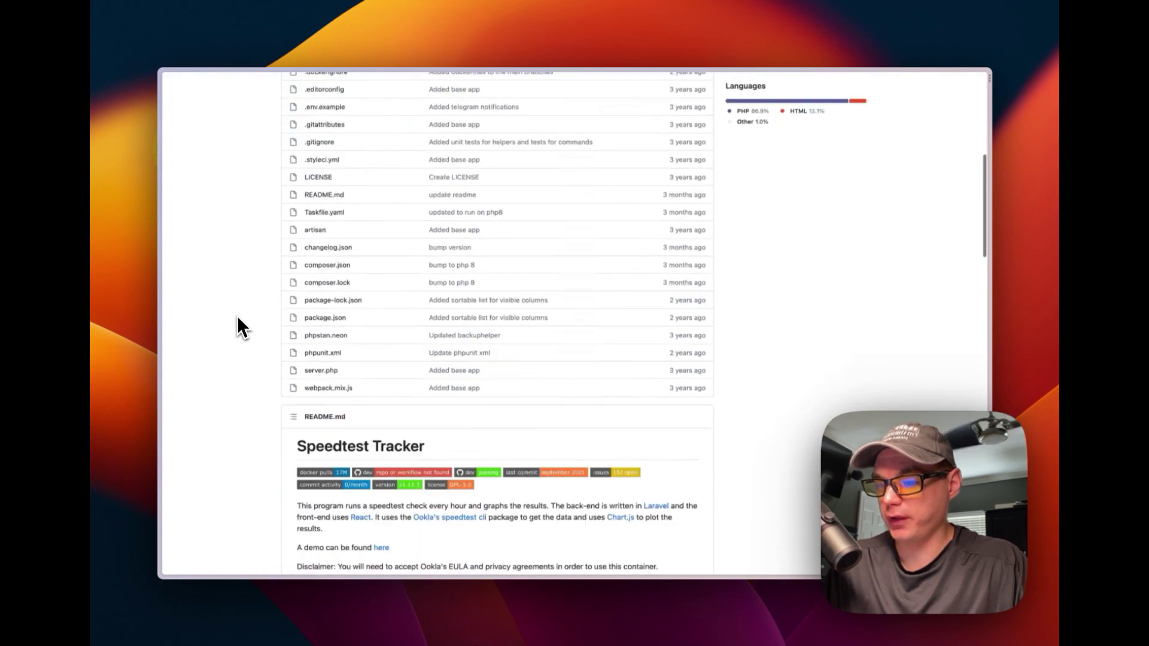
scroll(237, 317, "up", 20)
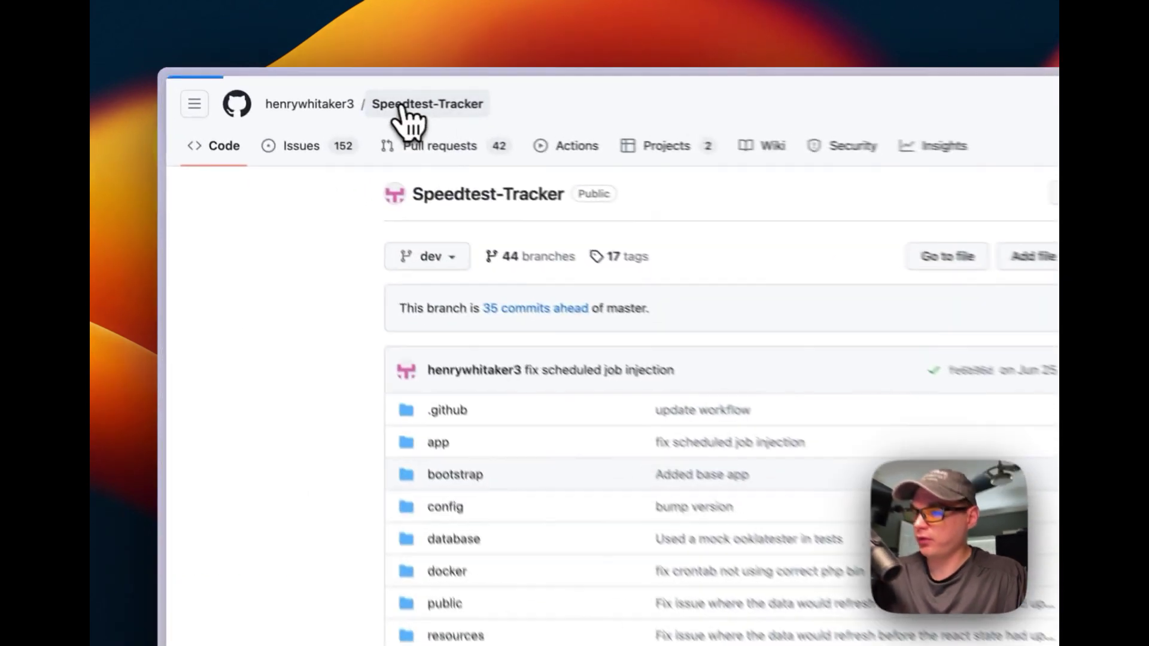
Step: Open the how-to-install-speedtest-tracker-on-casa-os folder in the big-bear-video-assets repository
left_click(290, 87)
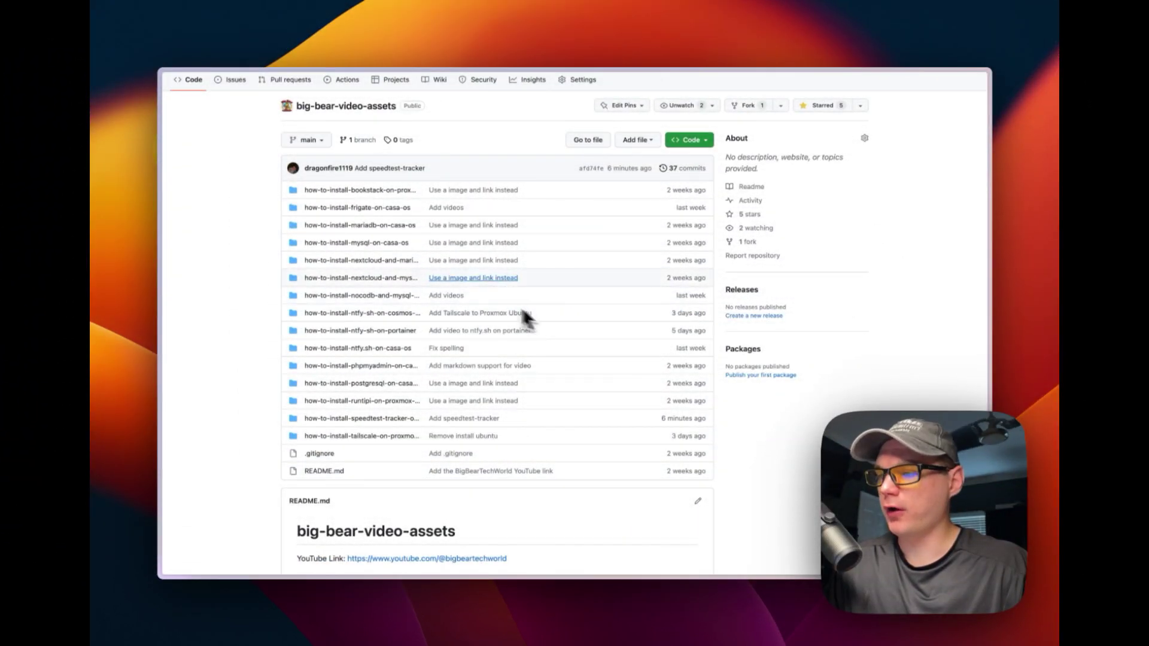
scroll(423, 205, "up", 1)
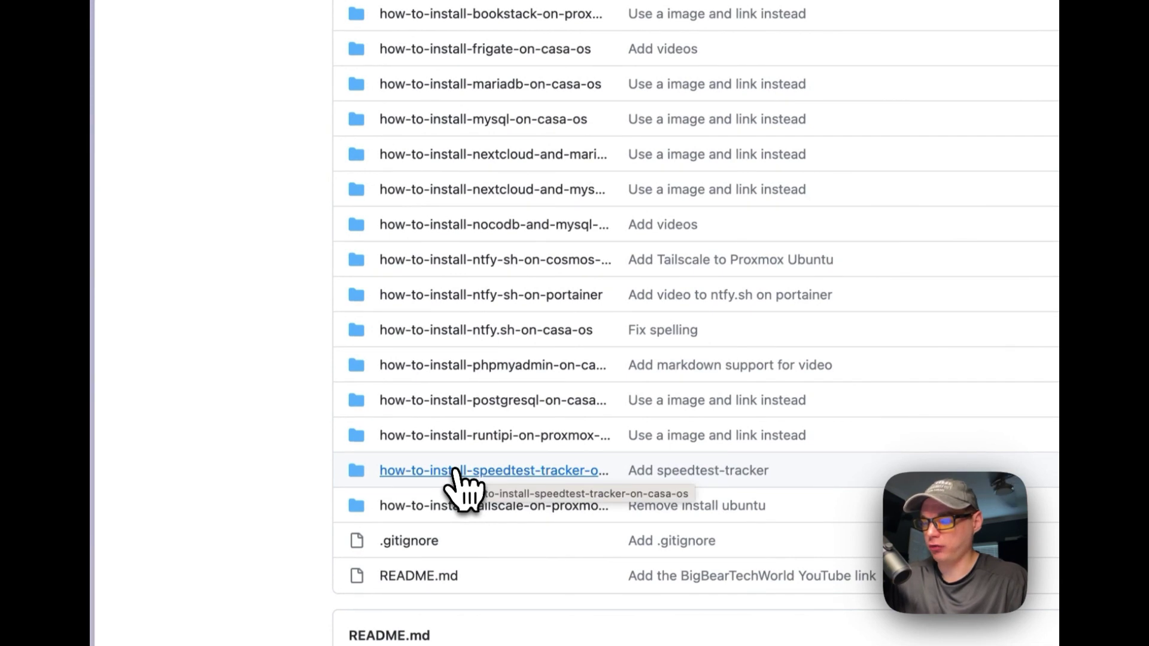
left_click(455, 470)
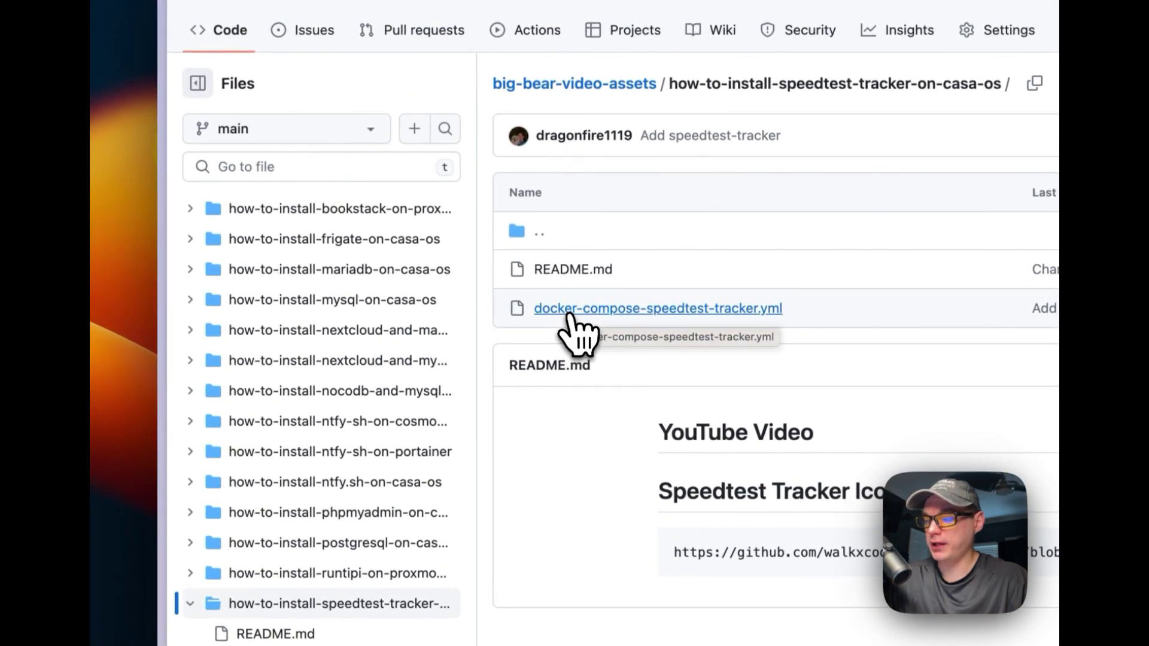
Step: Open docker-compose-speedtest-tracker.yml and highlight its version lines
left_click(579, 310)
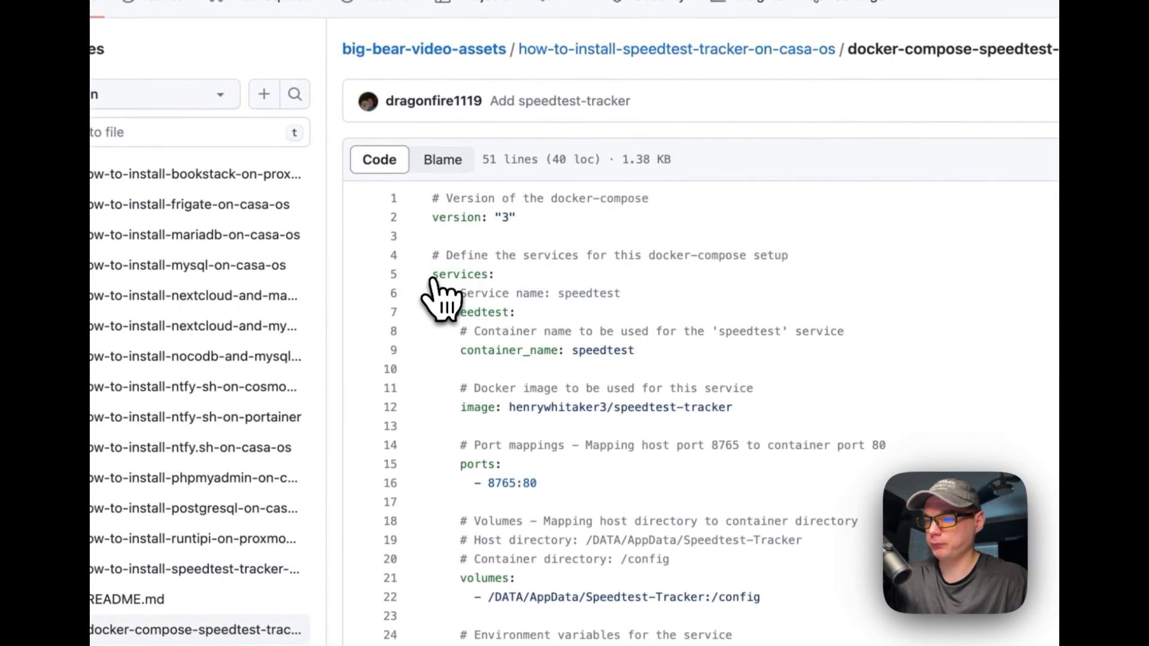
scroll(505, 397, "down", 5)
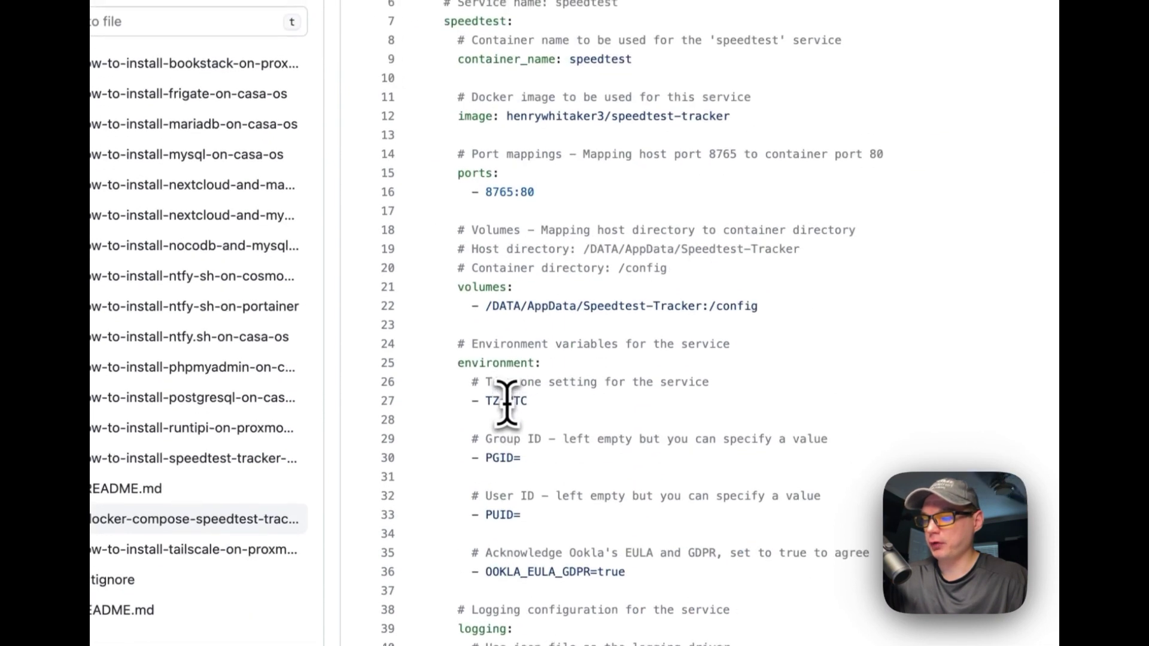
scroll(505, 430, "up", 5)
left_click_drag(429, 199, 525, 210)
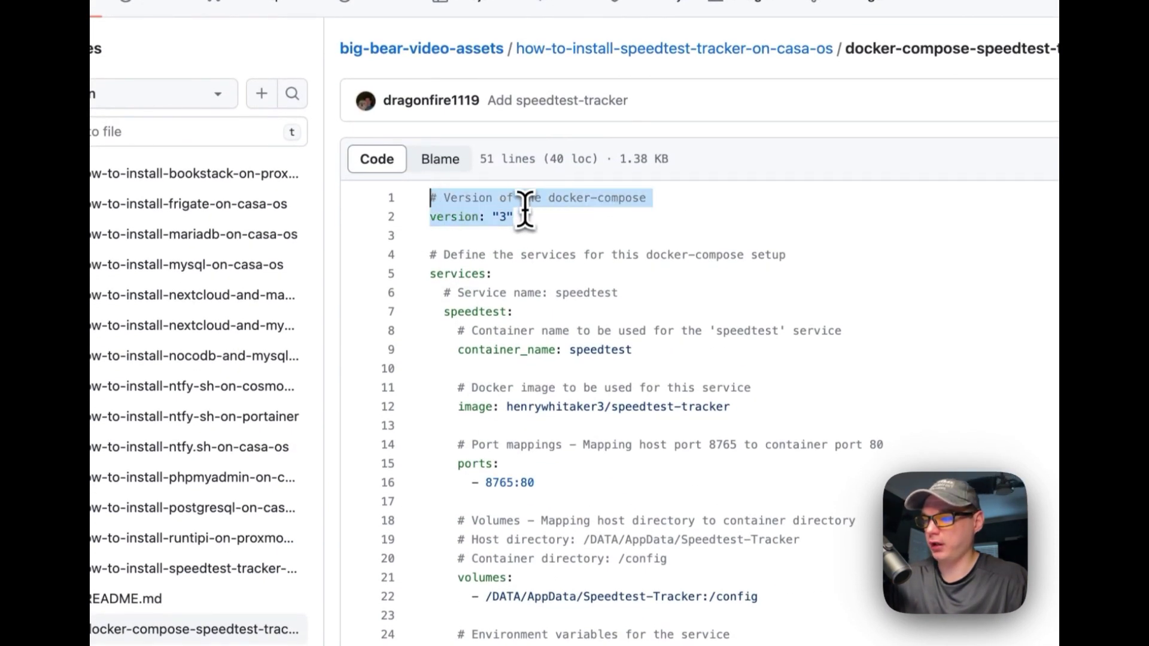
left_click(449, 216)
Step: Highlight the services, speedtest service, container_name and henrywhitaker3/speedtest-tracker image lines
scroll(584, 277, "down", 1)
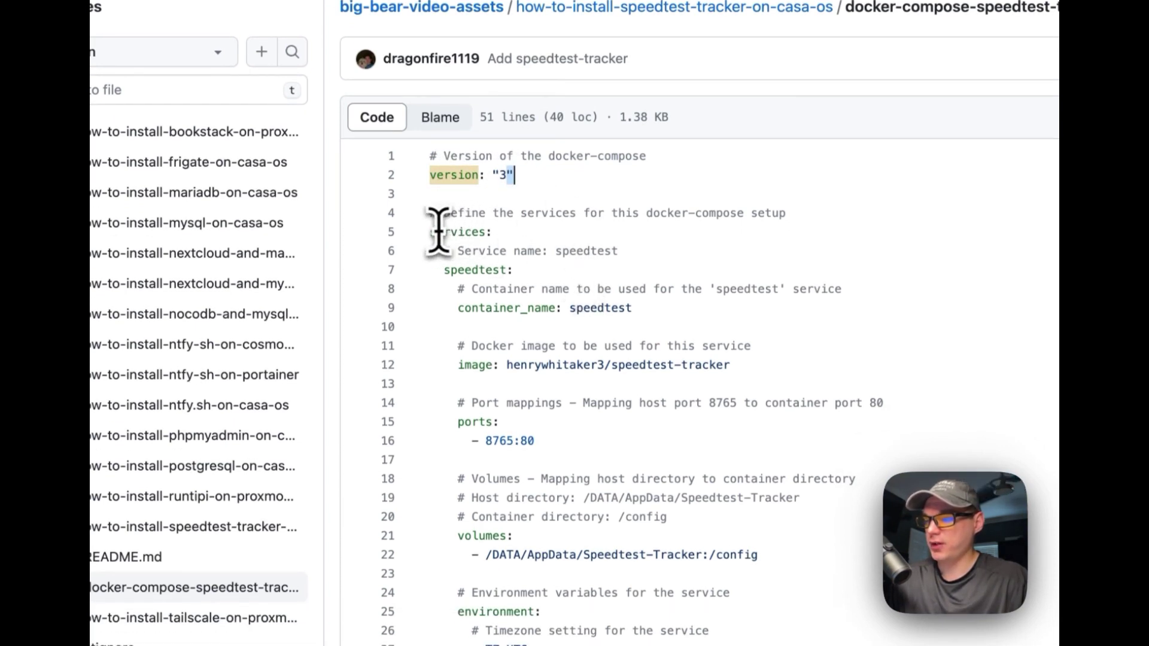
left_click_drag(431, 233, 538, 233)
left_click_drag(444, 270, 505, 272)
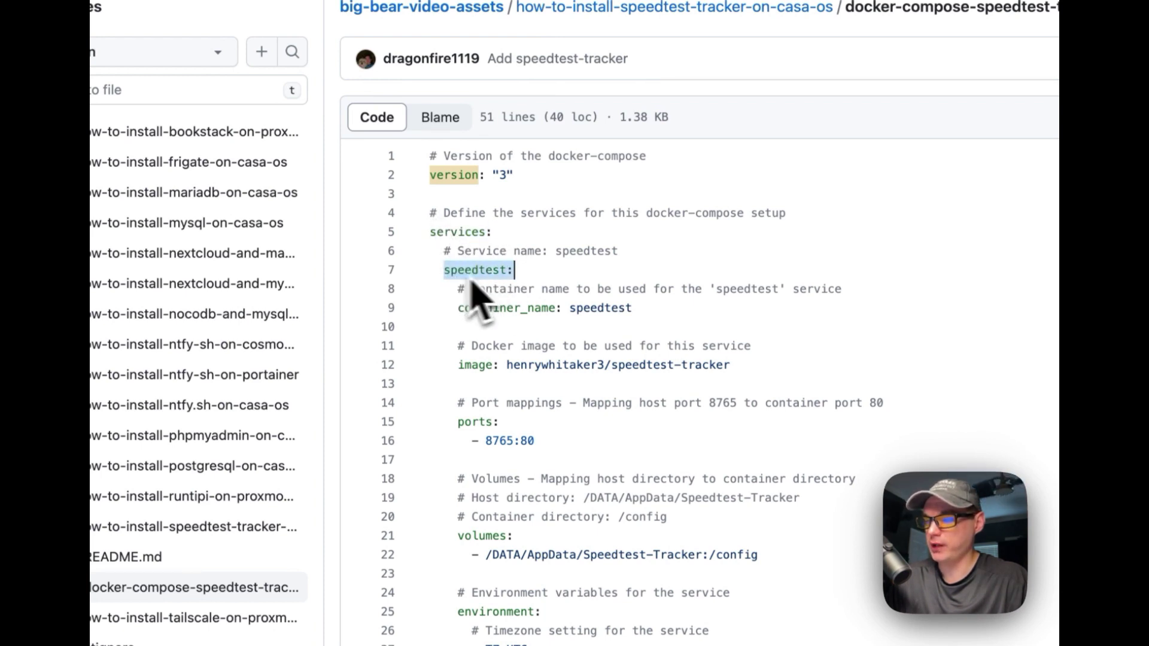
left_click_drag(458, 307, 639, 308)
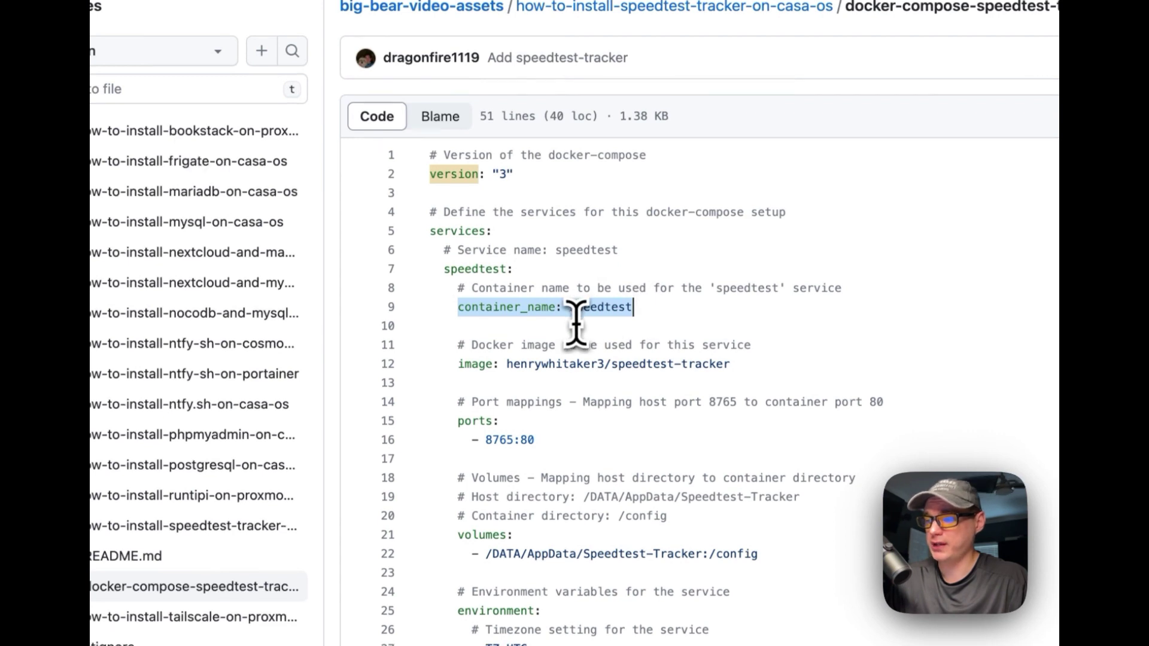
scroll(576, 325, "down", 3)
left_click_drag(458, 251, 747, 274)
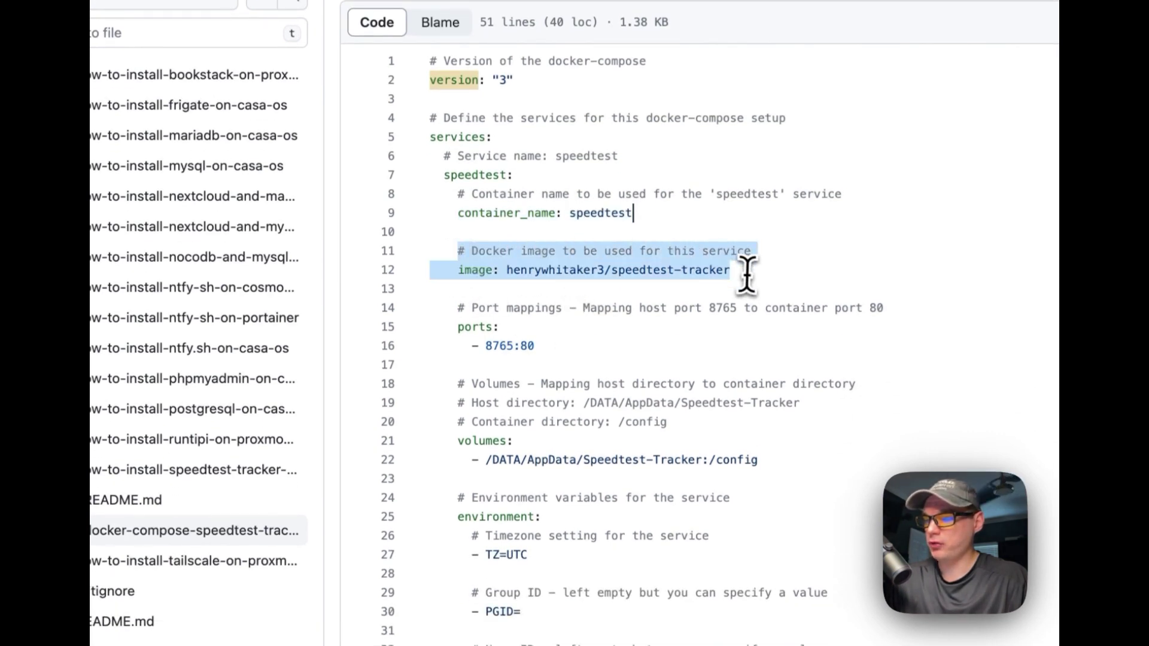
double_click(507, 271)
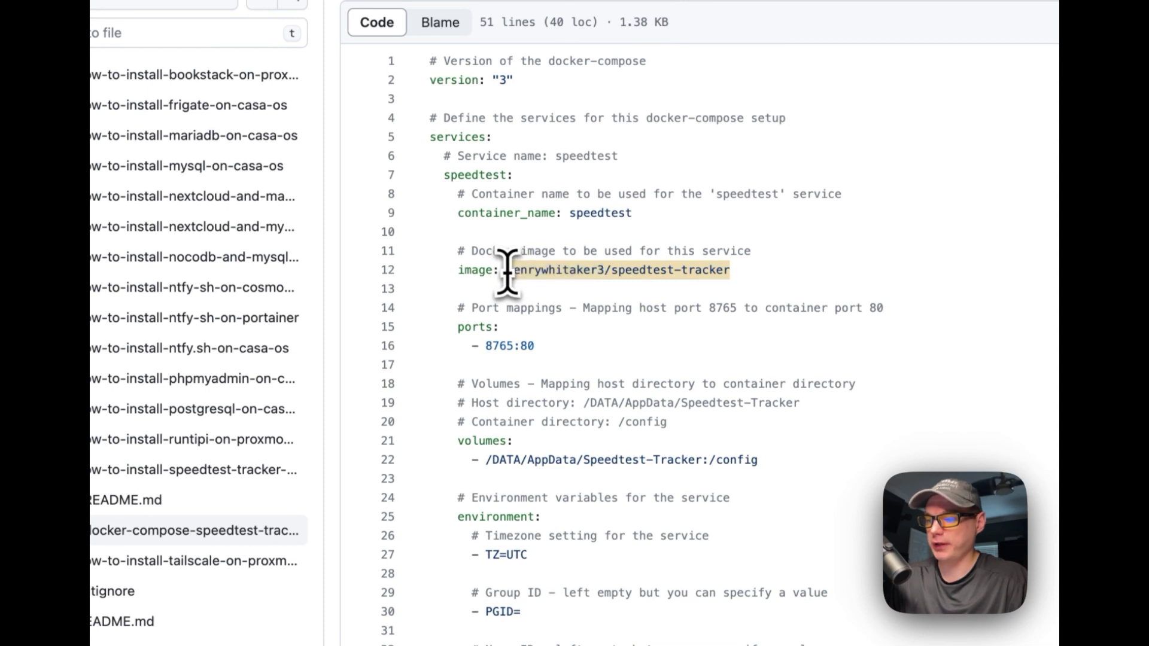
left_click_drag(507, 270, 957, 274)
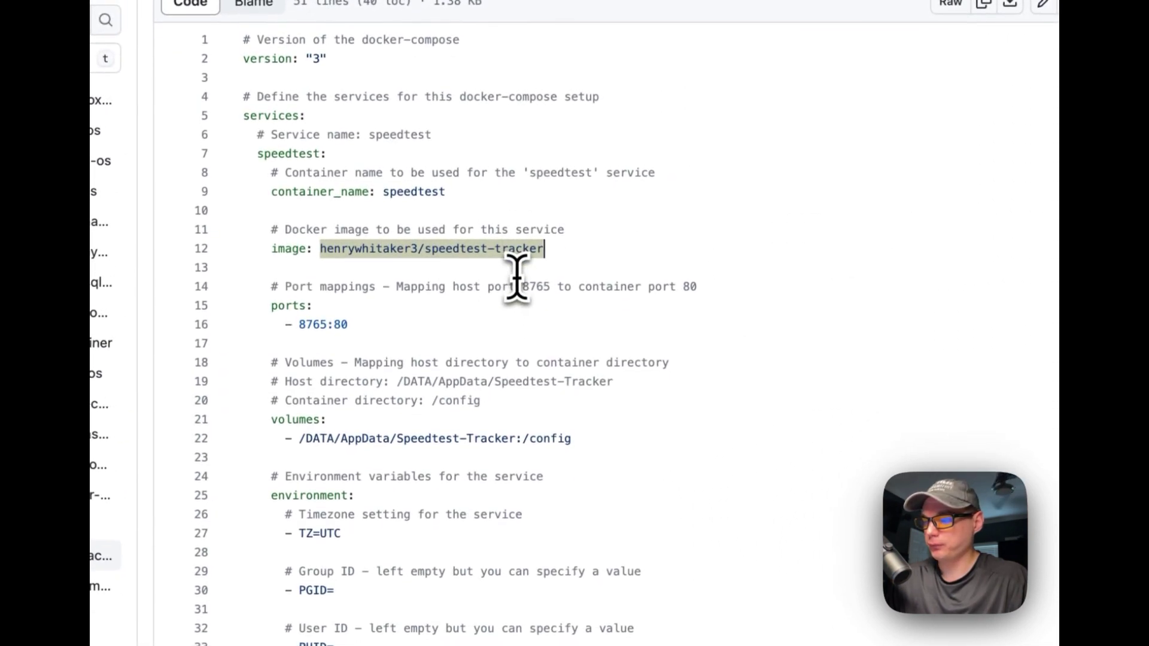
scroll(359, 287, "down", 2)
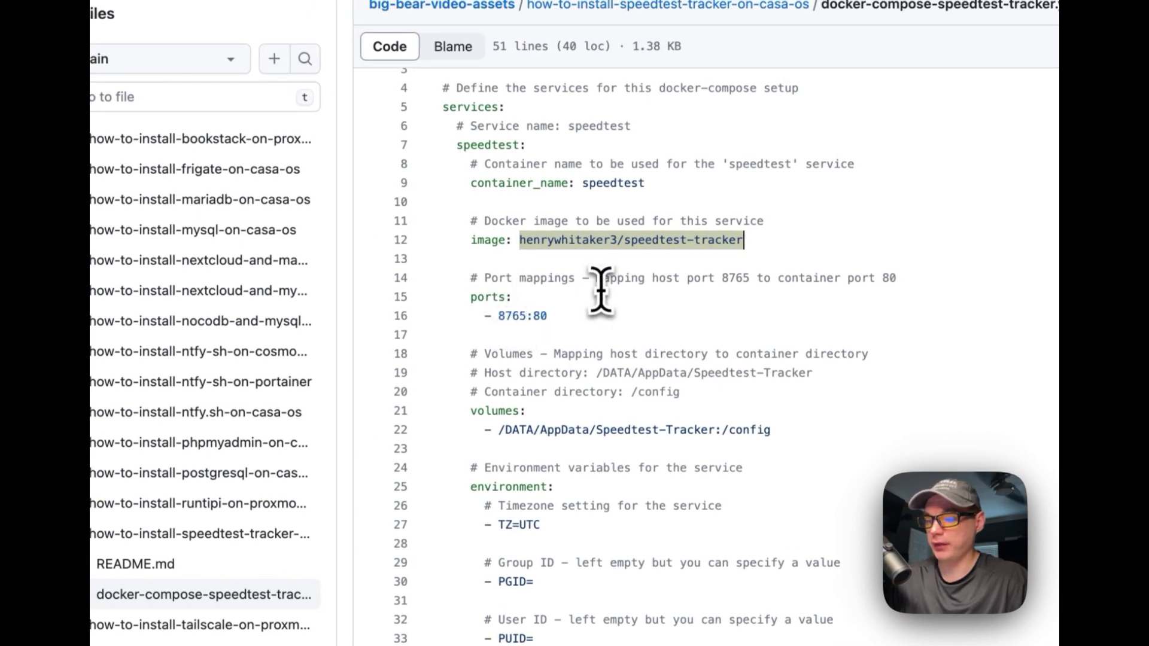
double_click(541, 317)
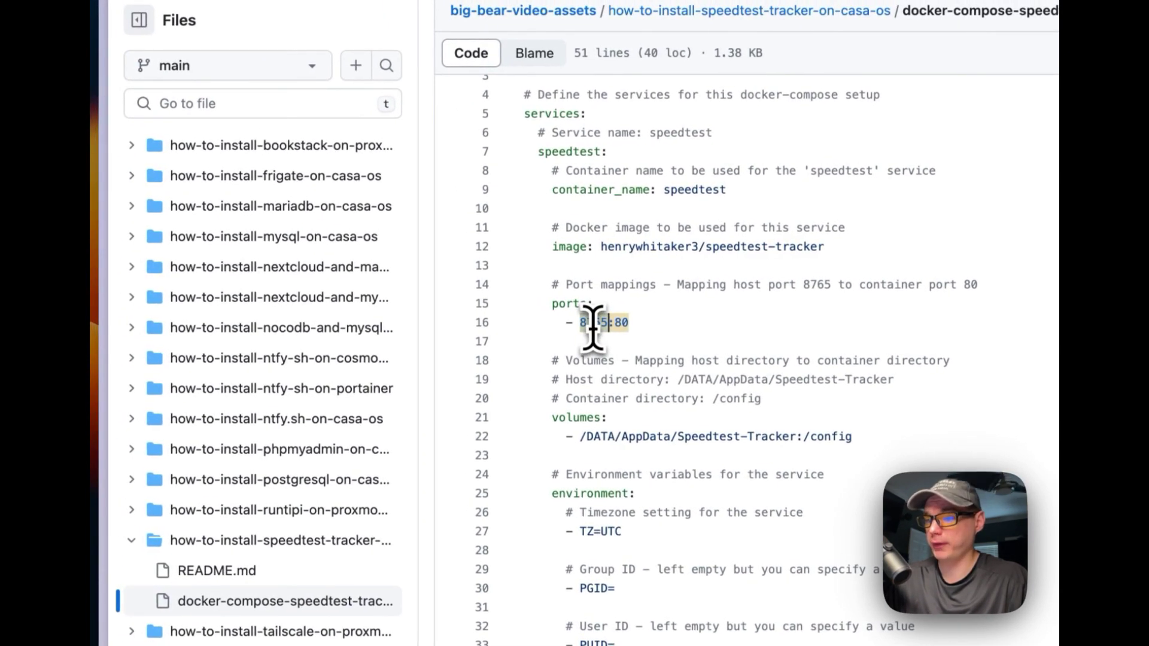
scroll(591, 326, "down", 2)
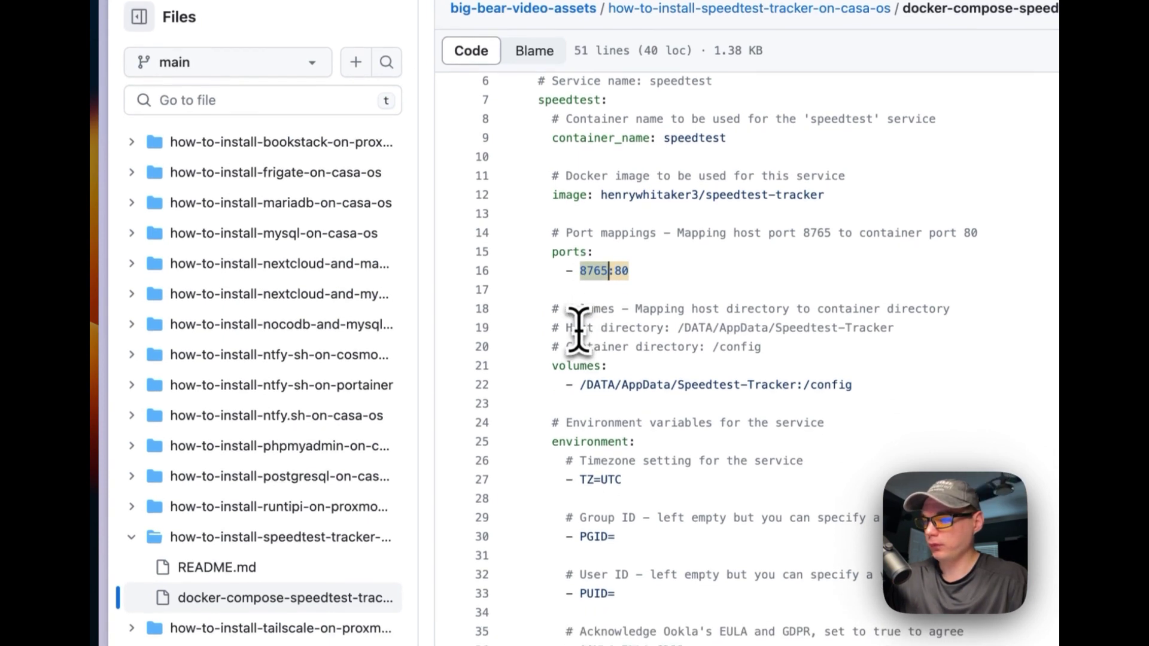
left_click_drag(553, 312, 853, 387)
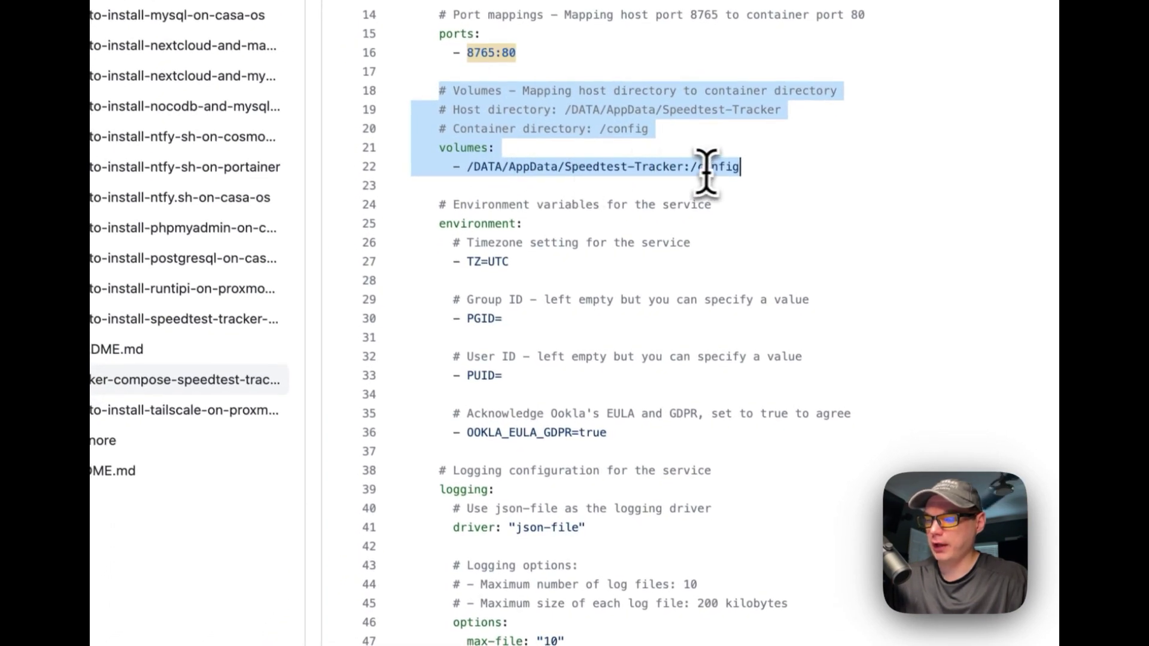
left_click_drag(693, 167, 748, 168)
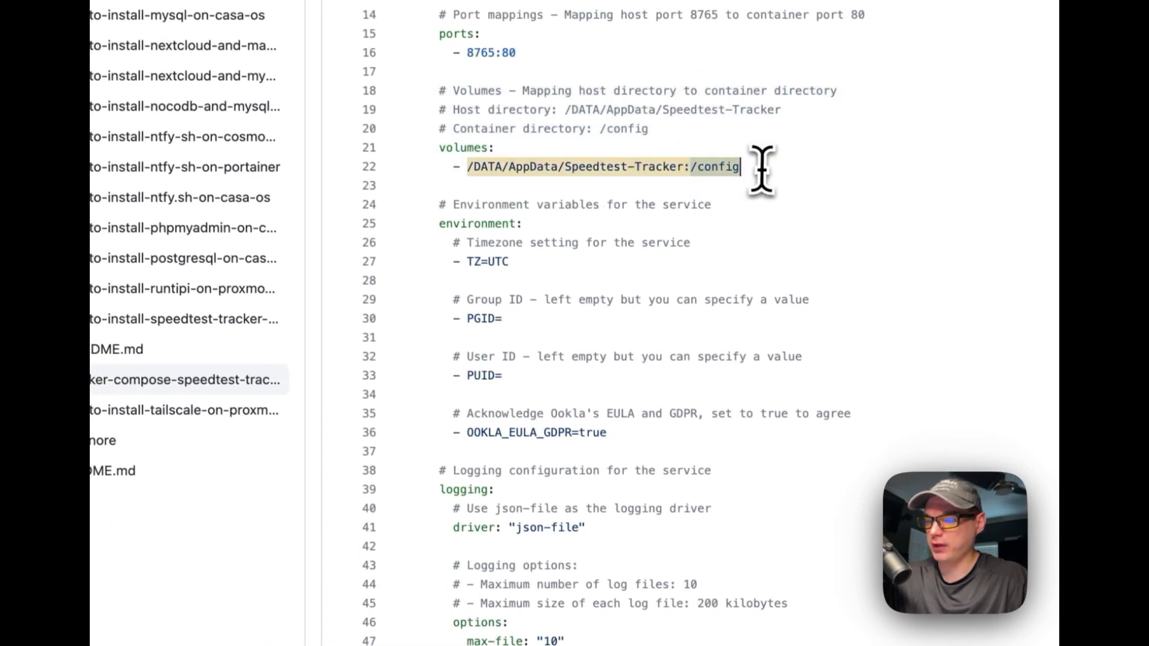
left_click_drag(467, 174, 467, 169)
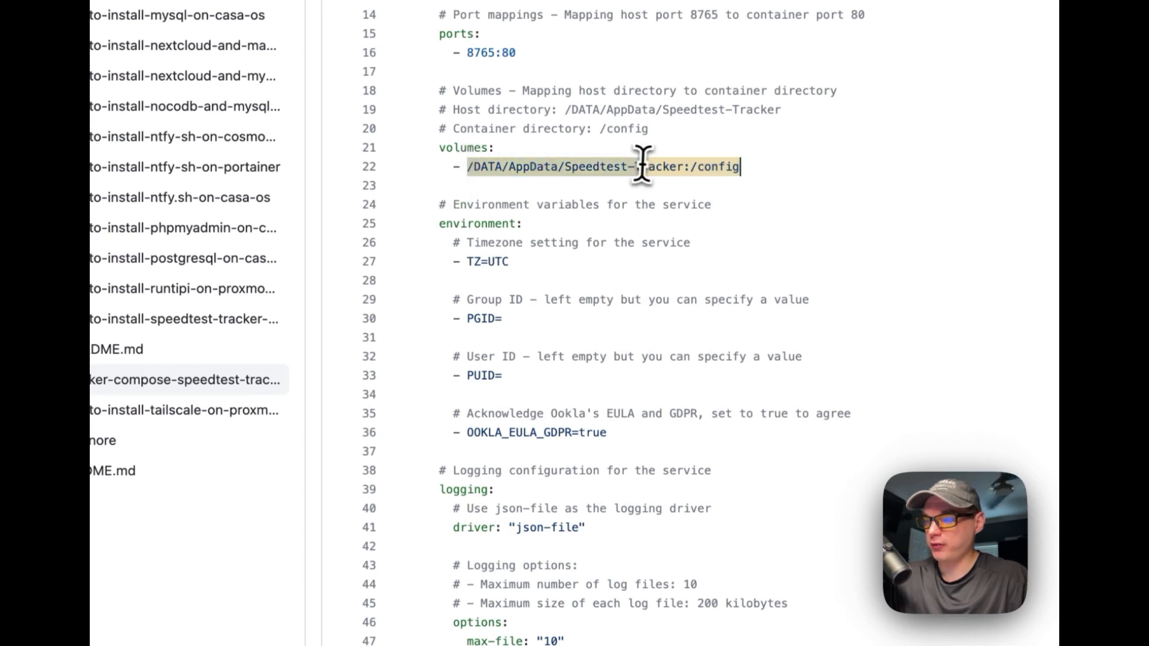
left_click(692, 168)
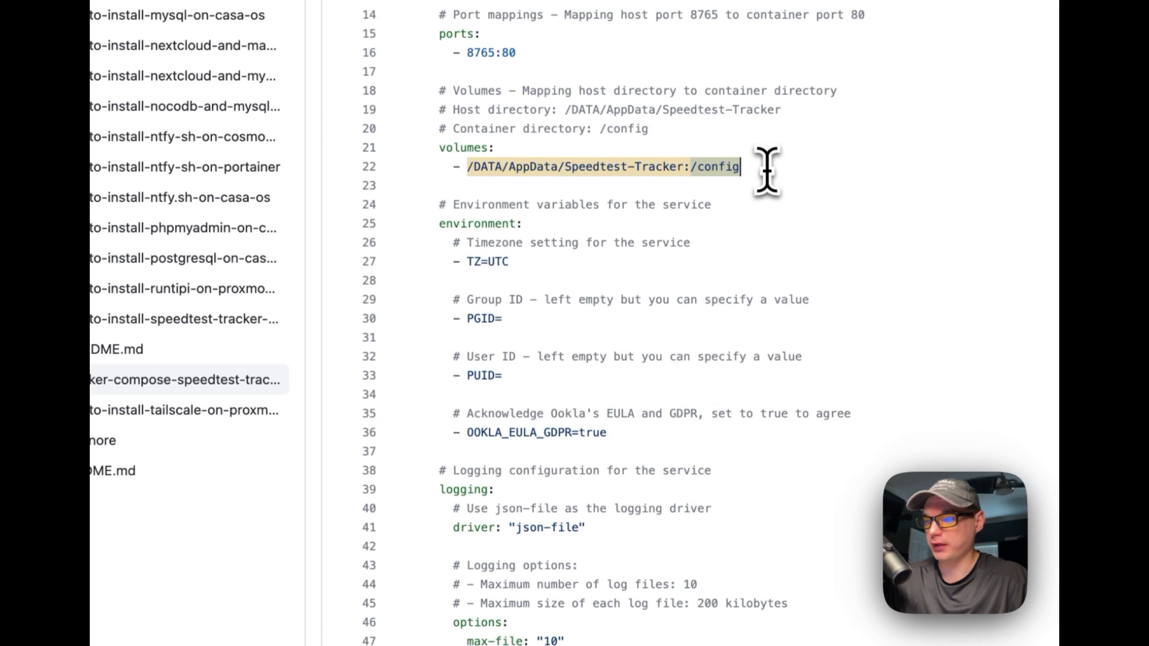
left_click_drag(502, 204, 607, 432)
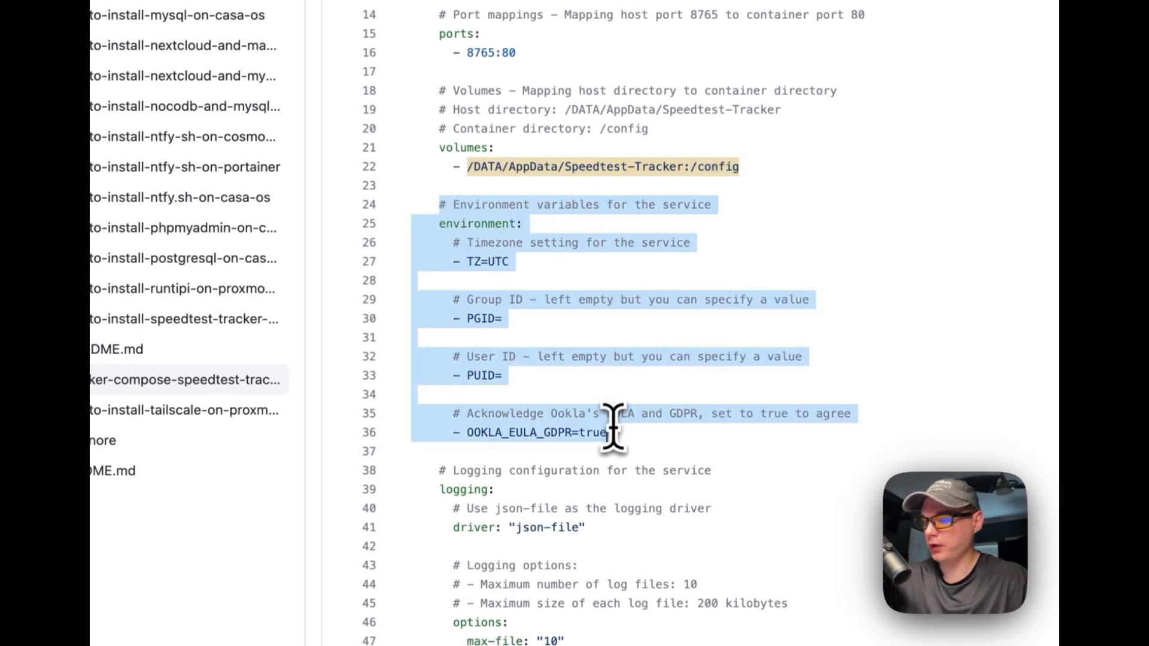
left_click(477, 262)
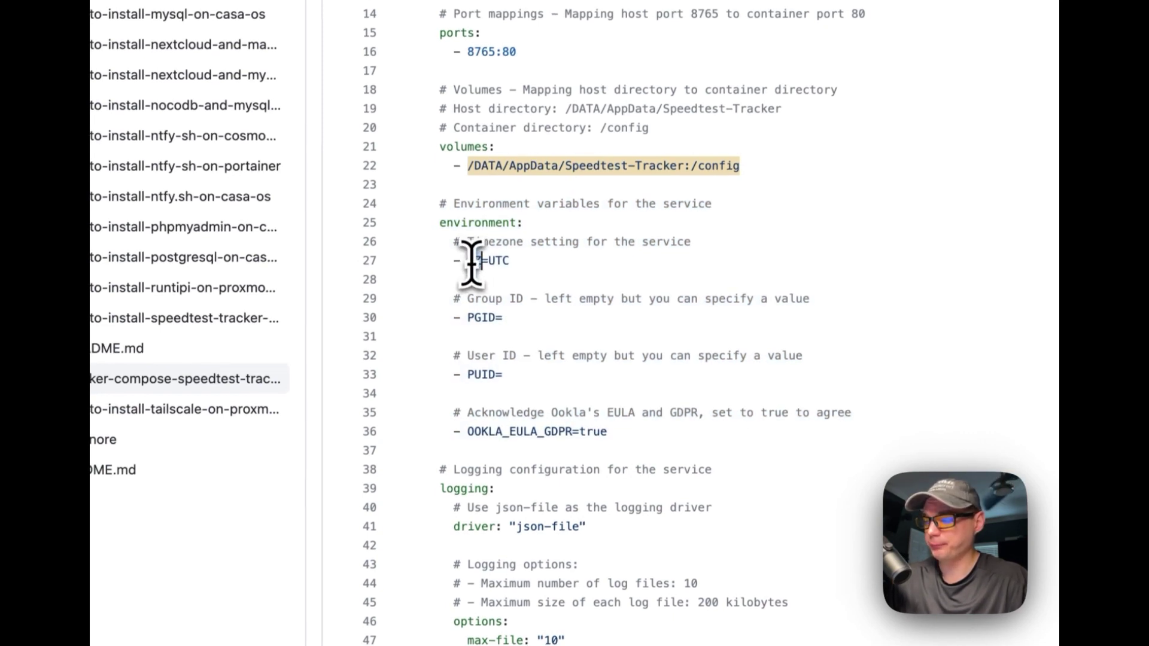
double_click(473, 262)
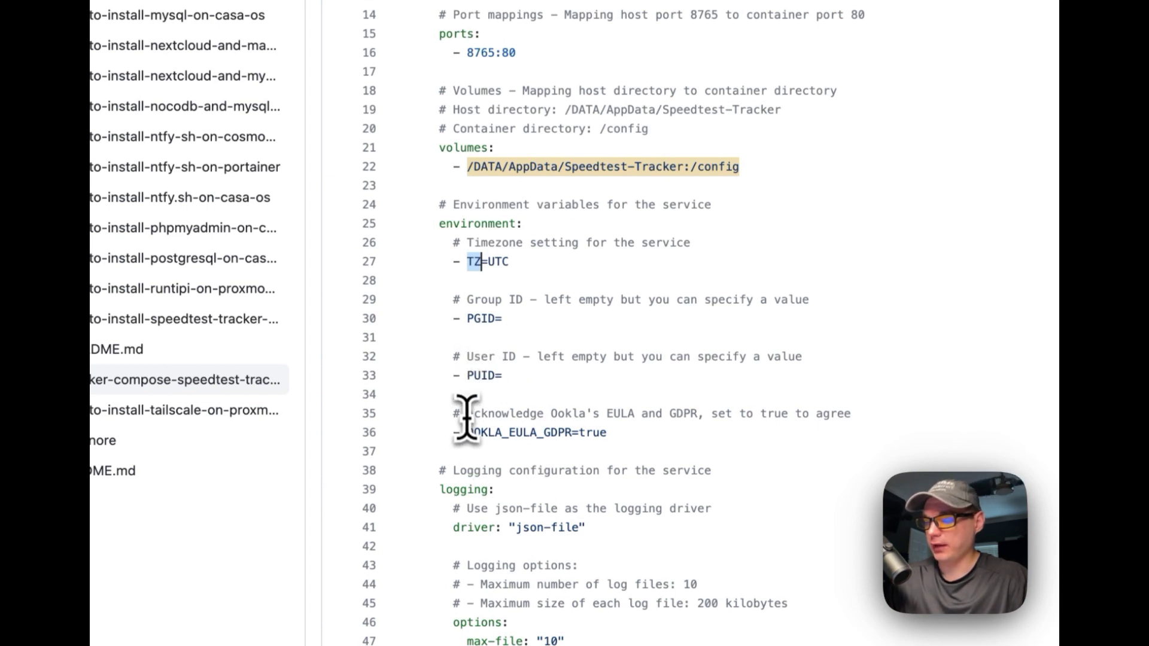
left_click_drag(472, 414, 626, 427)
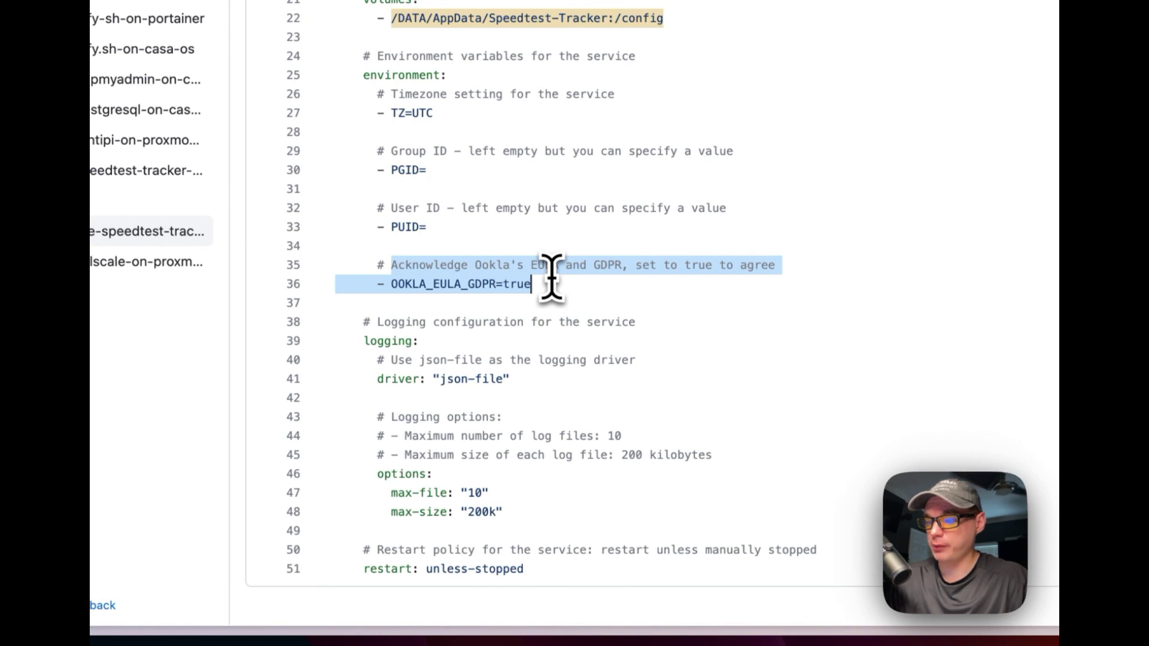
left_click(526, 278)
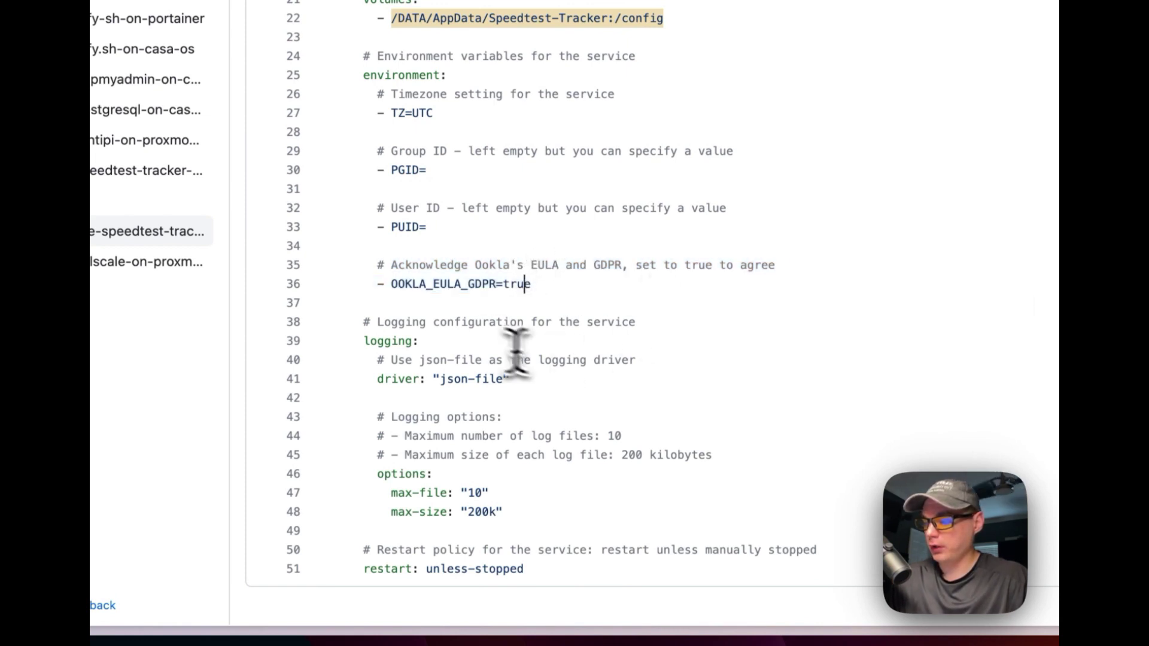
left_click_drag(424, 270, 563, 453)
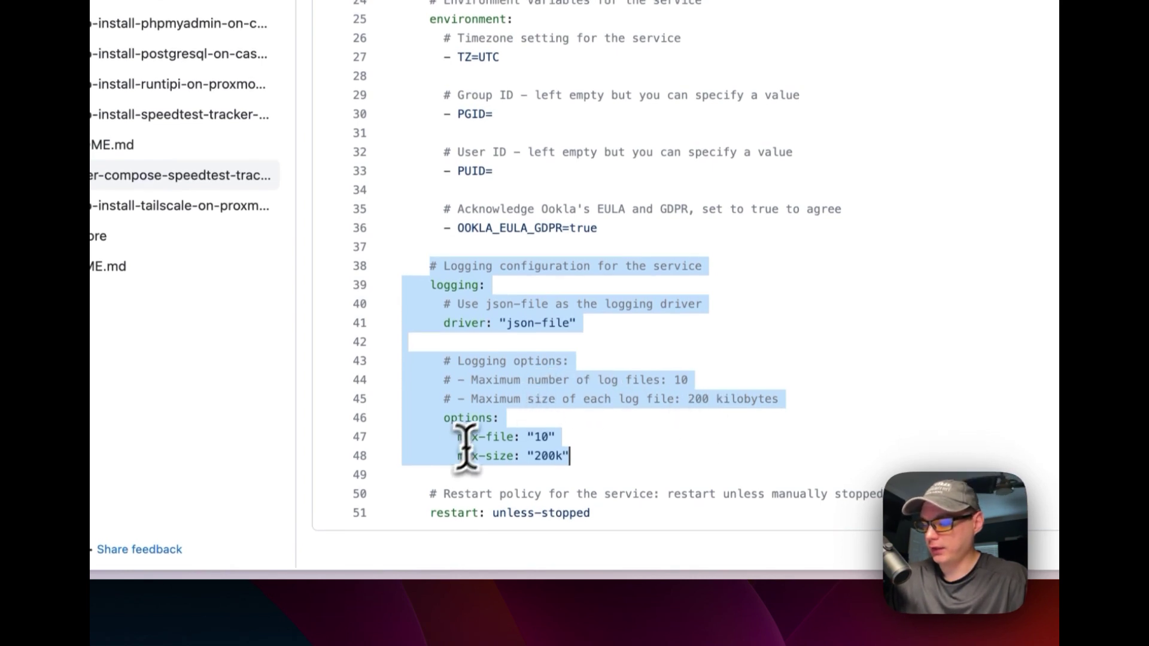
left_click_drag(429, 494, 623, 514)
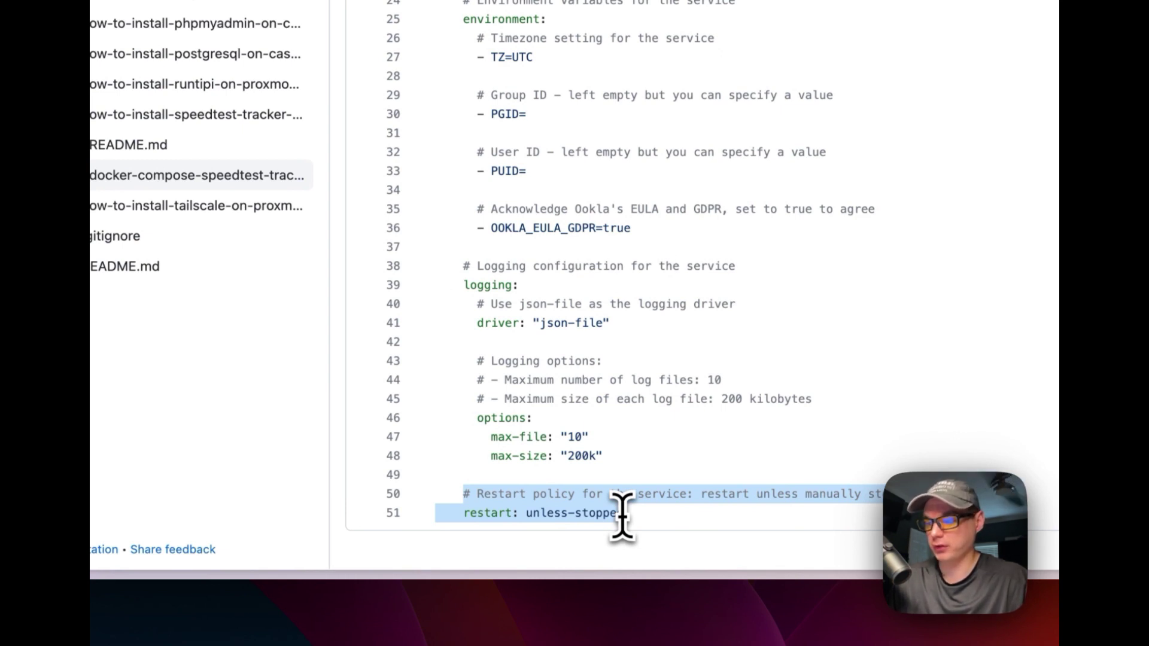
scroll(623, 514, "up", 8)
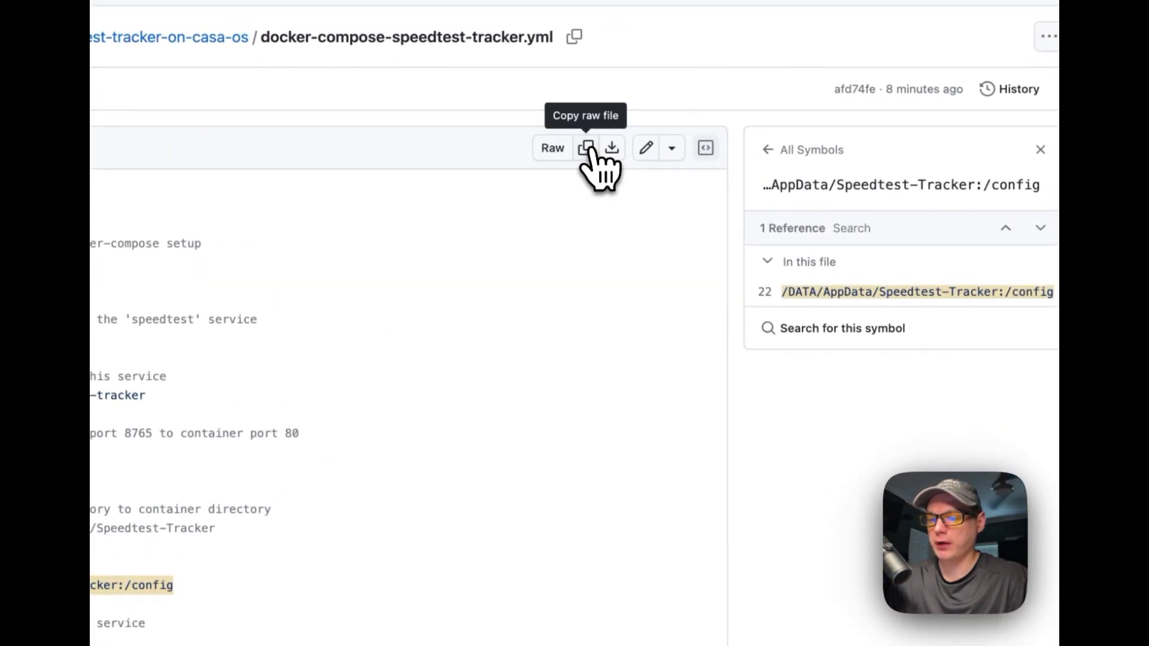
Step: Copy the raw compose file from GitHub and start a CasaOS custom app install
left_click(587, 149)
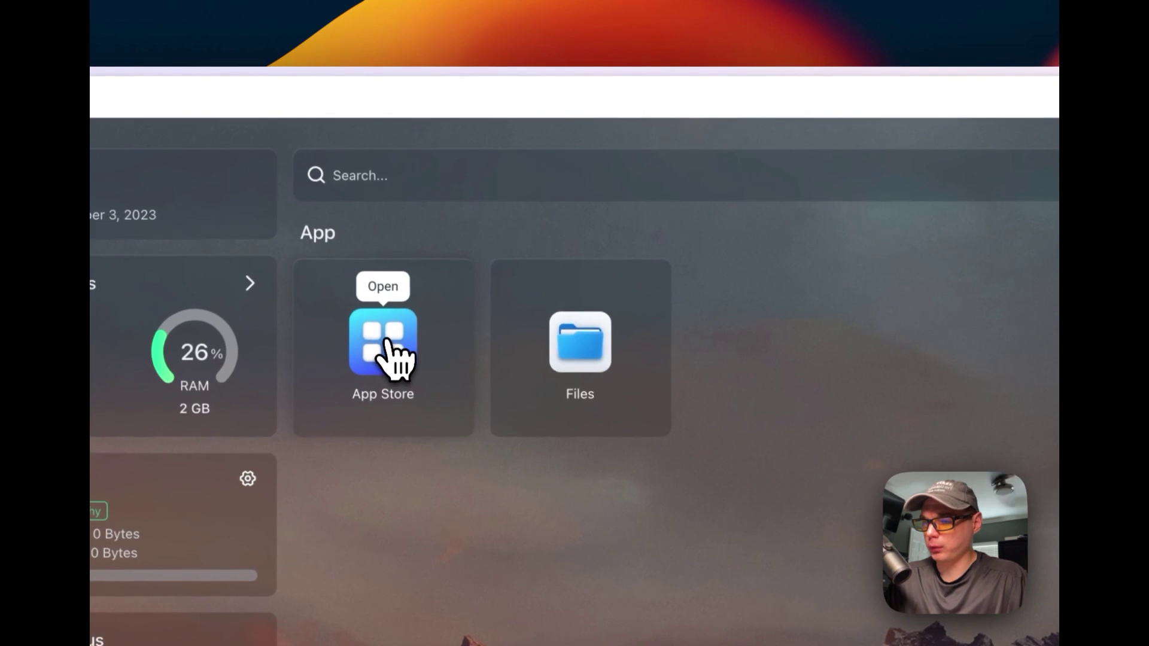
left_click(509, 189)
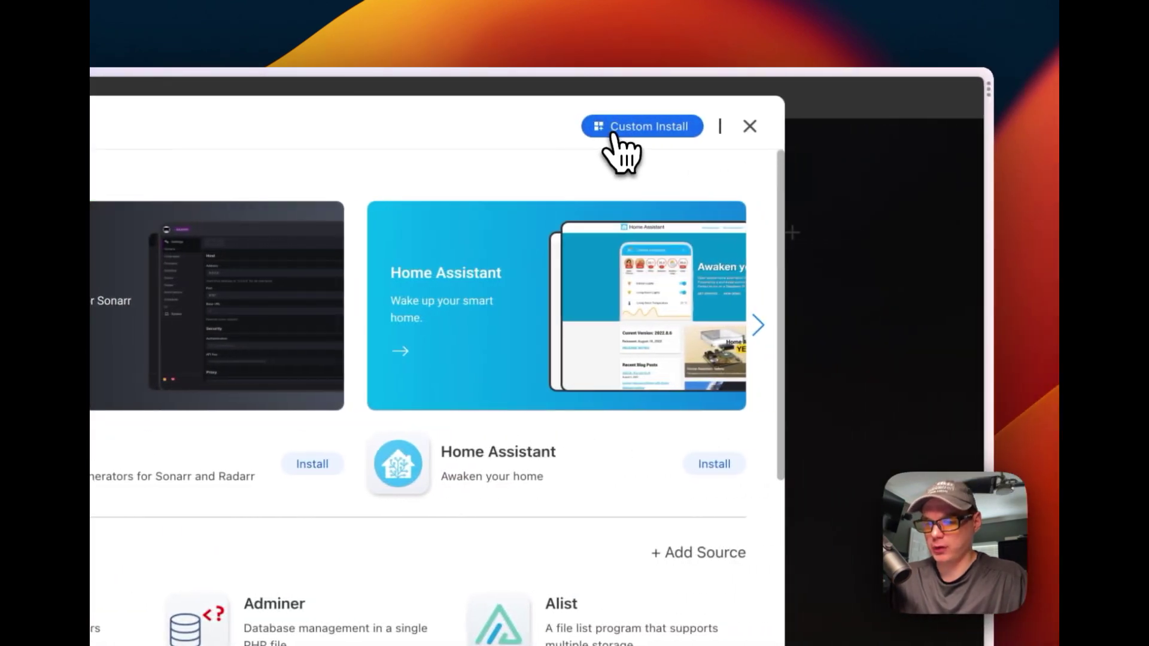
left_click(1051, 125)
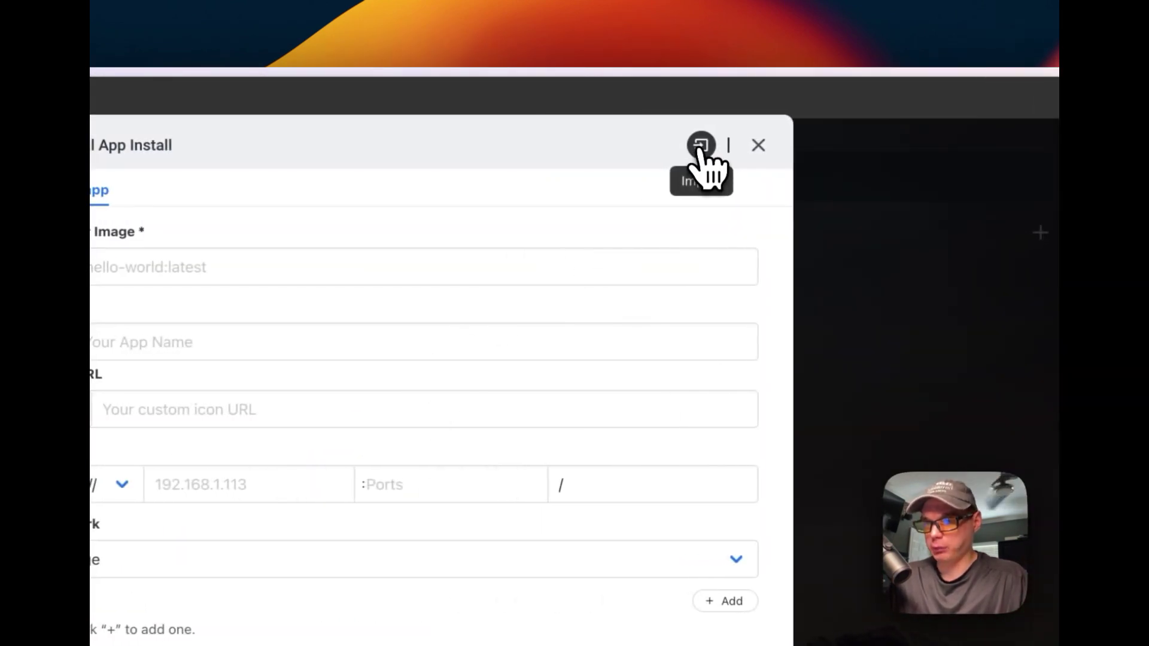
left_click(452, 145)
Step: Paste the Speedtest Tracker compose YAML into the import box and submit it
left_click(370, 386)
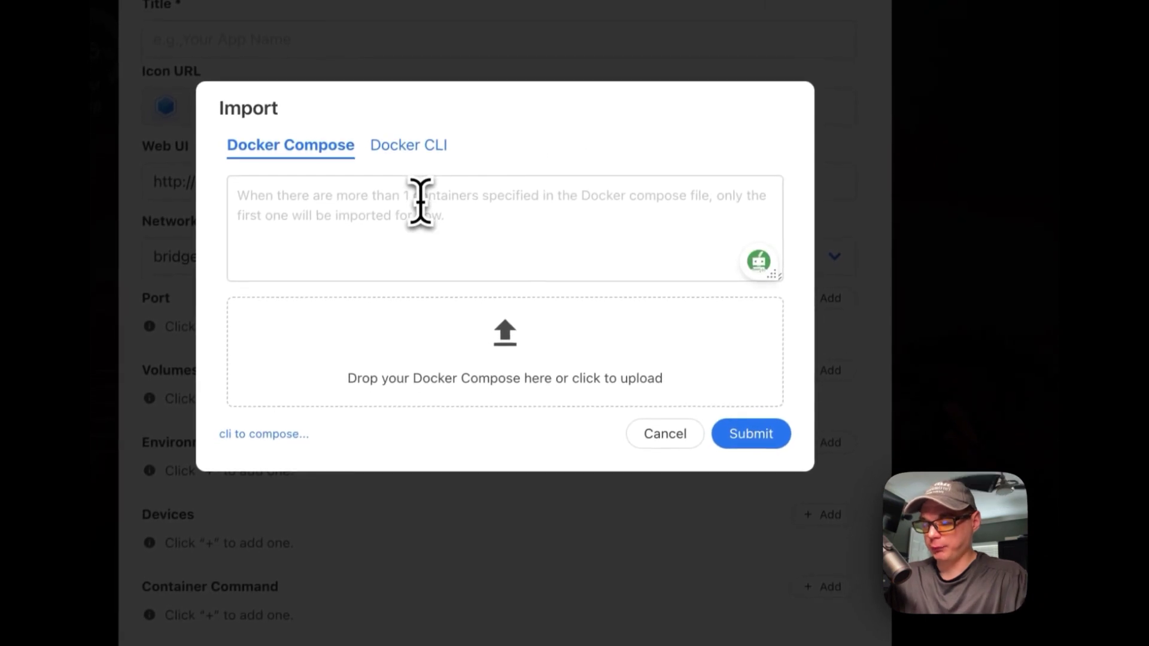
key("super+v")
scroll(420, 201, "up", 15)
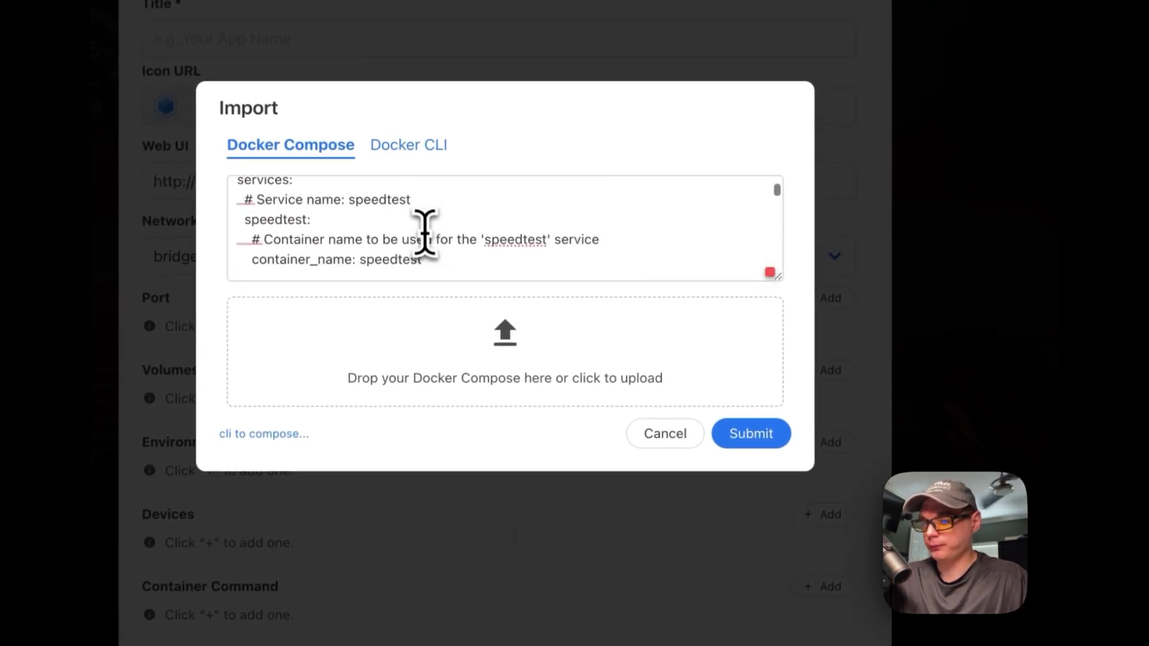
scroll(425, 230, "down", 8)
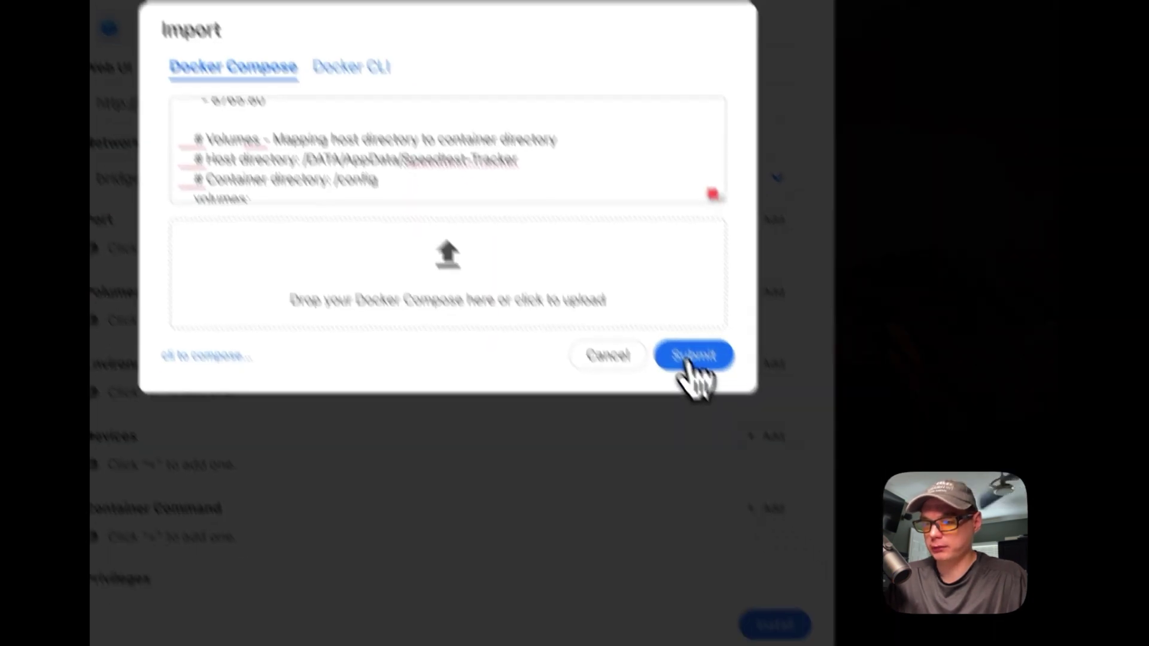
left_click(746, 436)
left_click(557, 274)
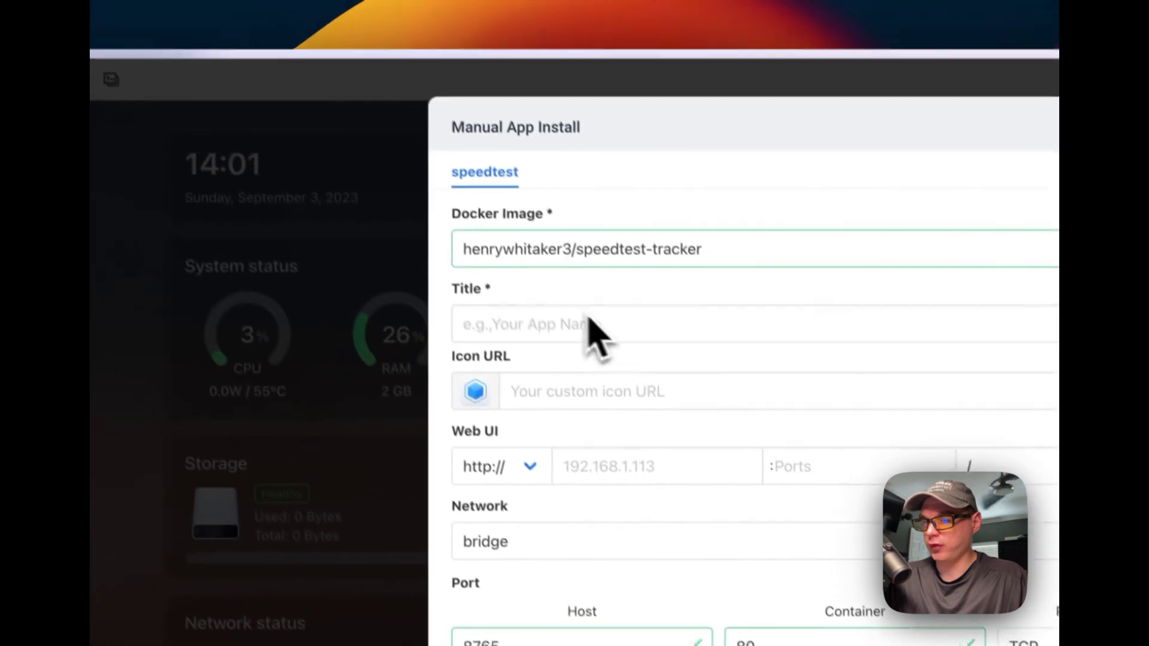
Step: Start the app title with 'S' in the Manual App Install form
left_click(539, 324)
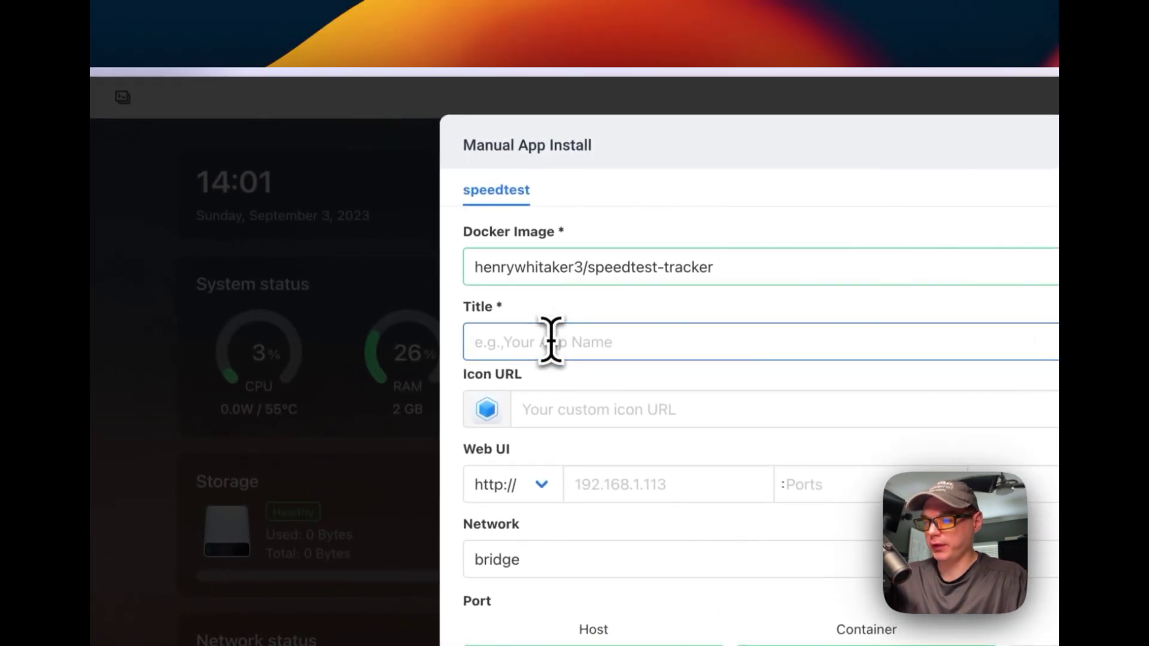
type("Speedtest Tracker")
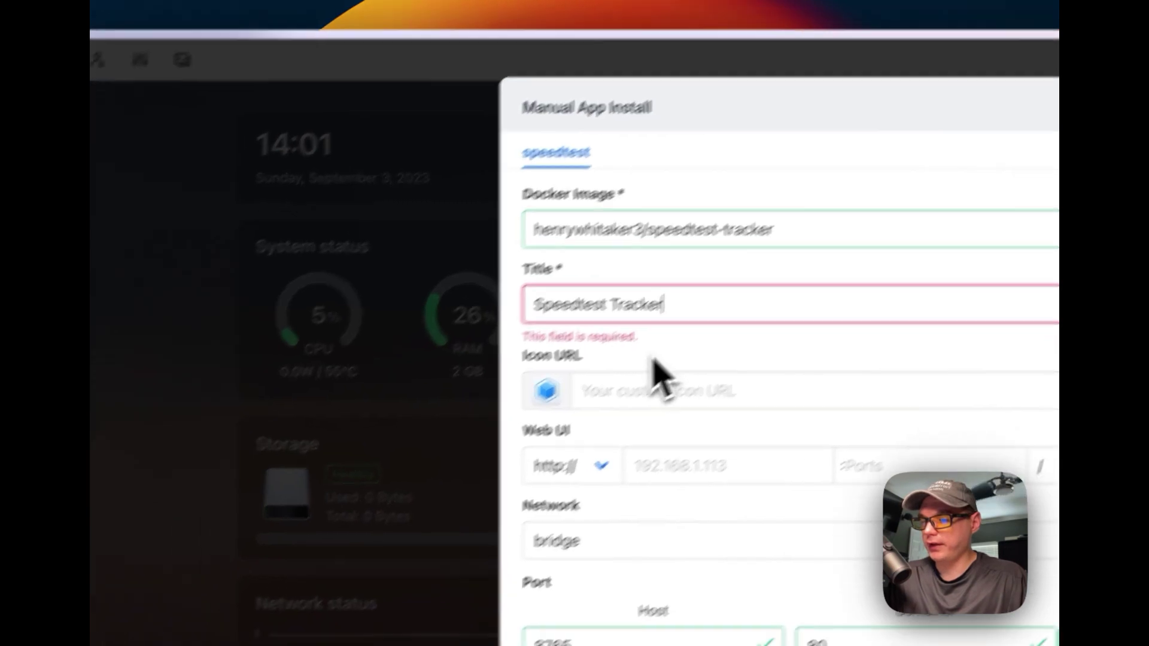
left_click_drag(465, 393, 585, 394)
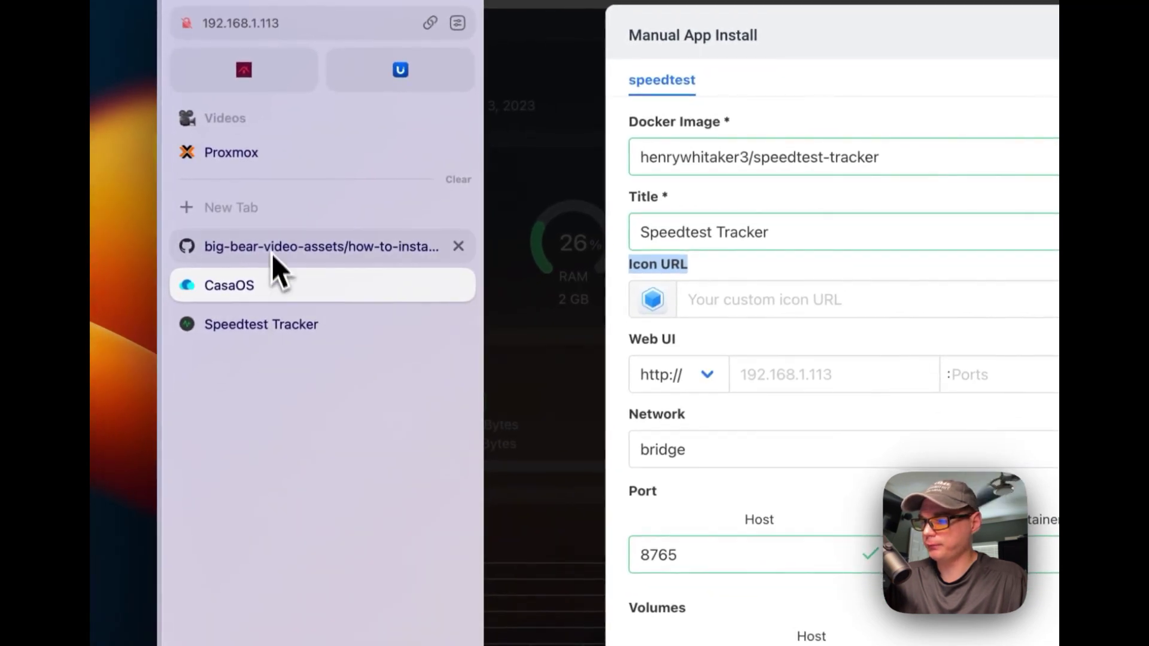
Step: Copy the speedtest-tracker.png link from dashboard-icons and paste it as the Icon URL
left_click(270, 250)
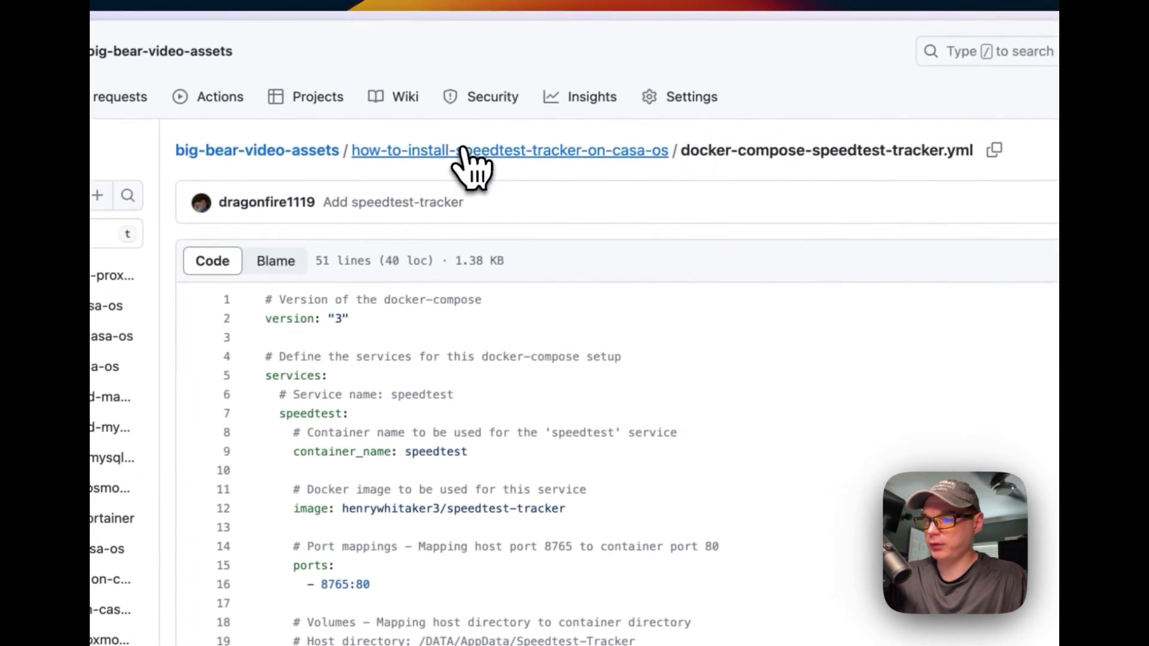
left_click(460, 152)
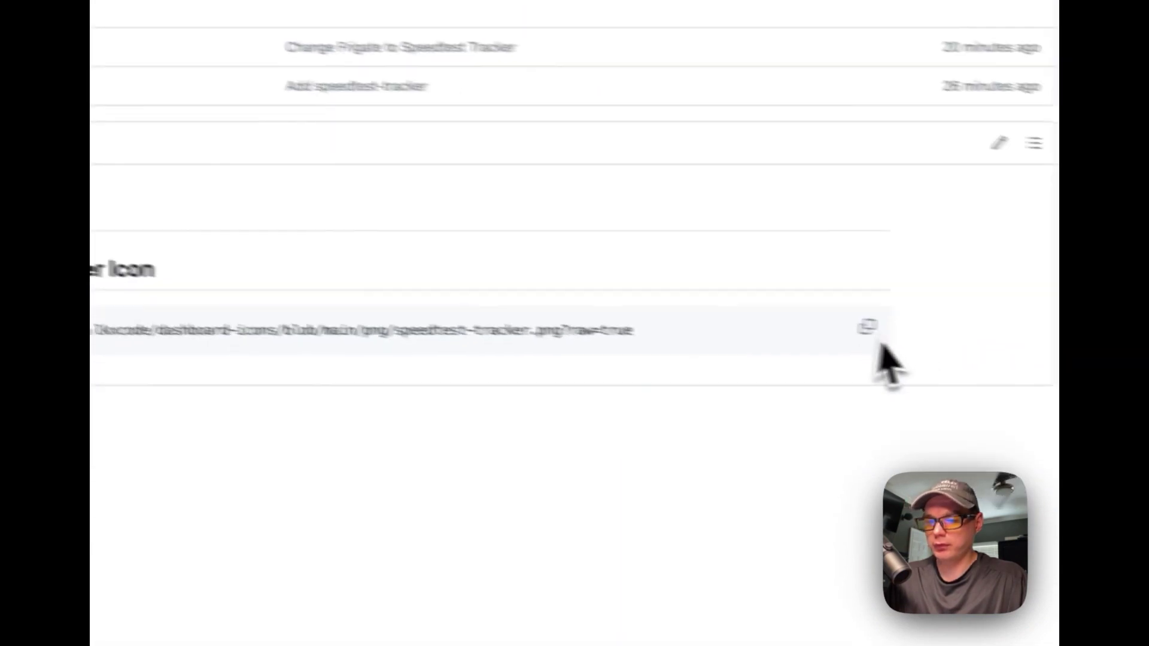
left_click(786, 317)
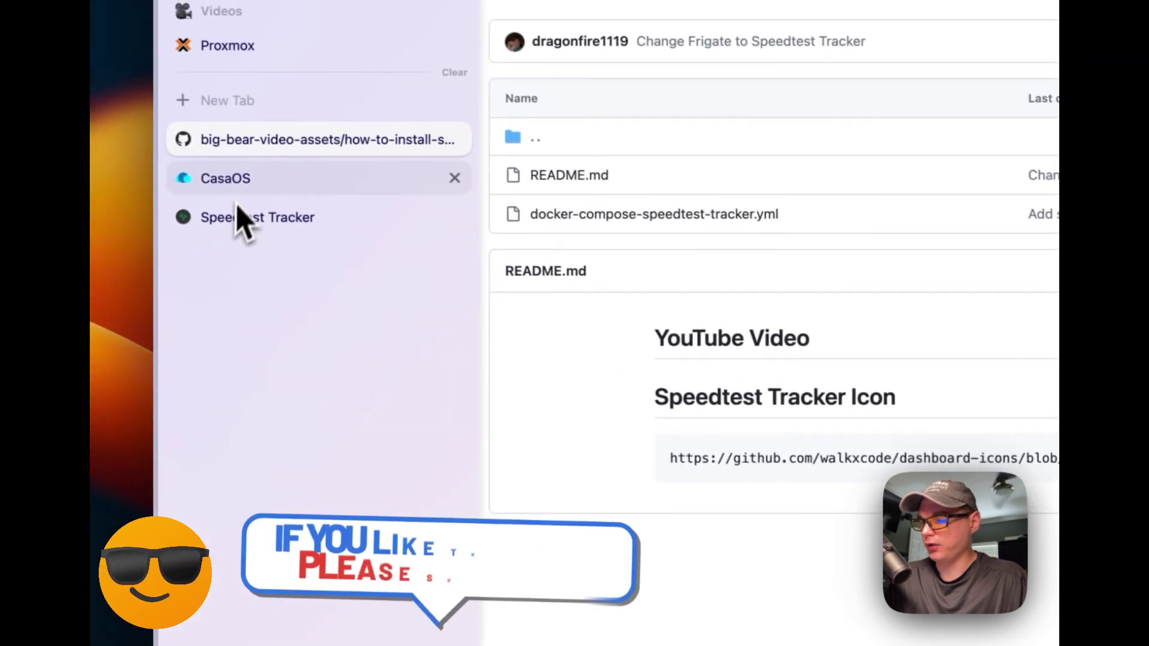
left_click(236, 218)
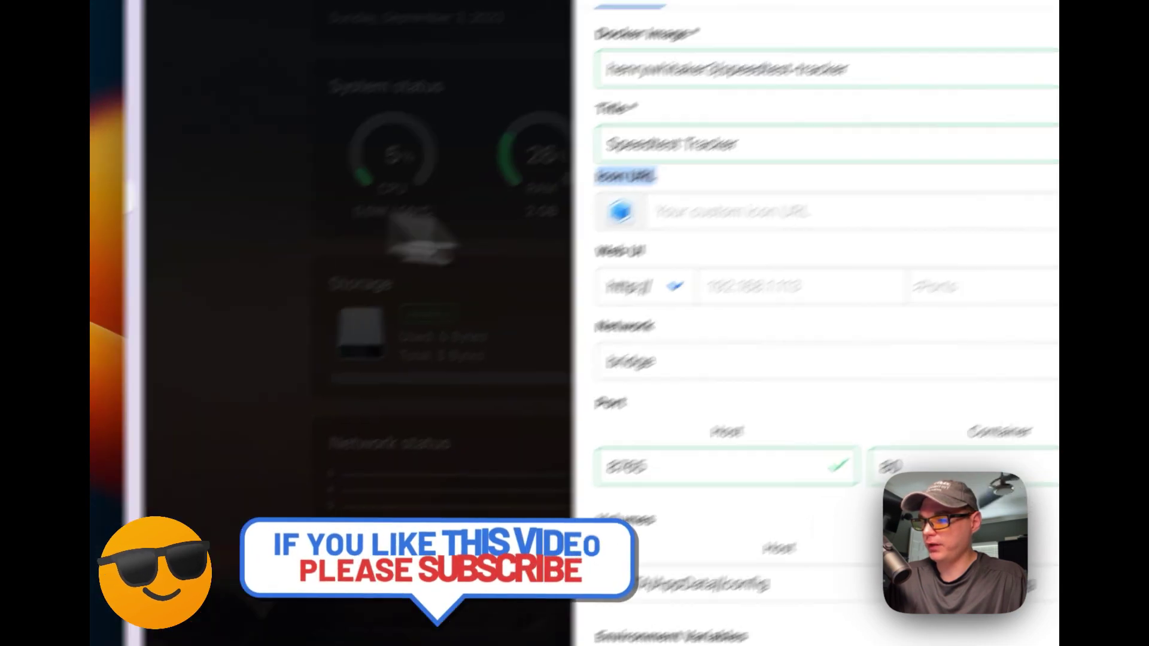
left_click(555, 295)
key("super+v")
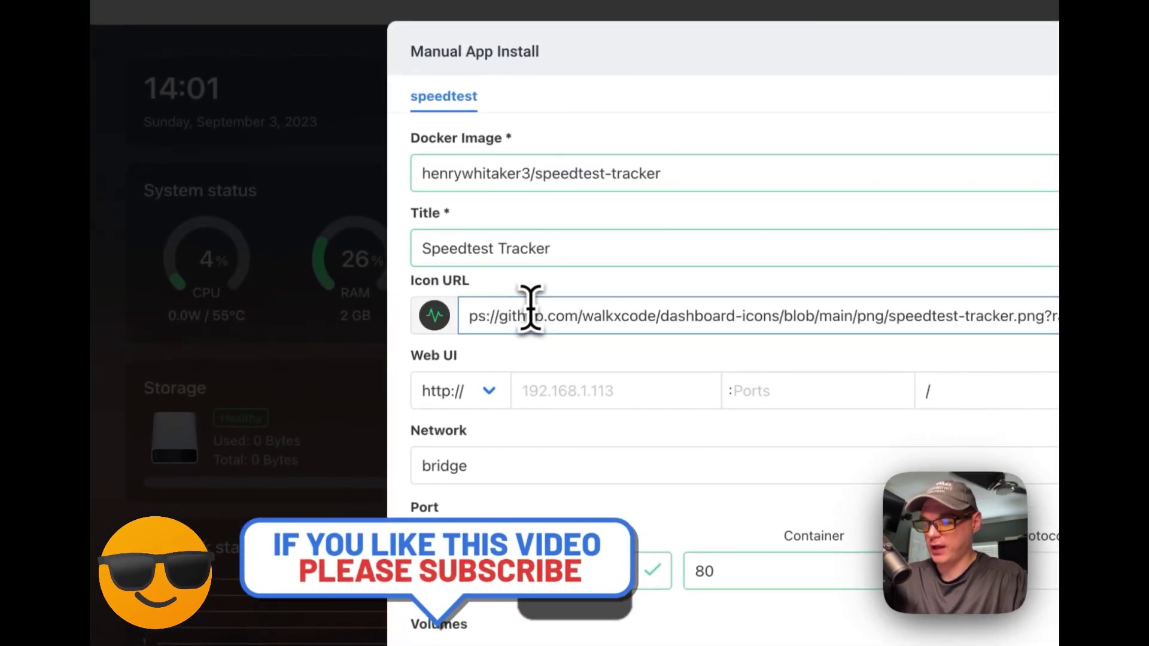
Step: Set the Web UI port to 8765
left_click(628, 345)
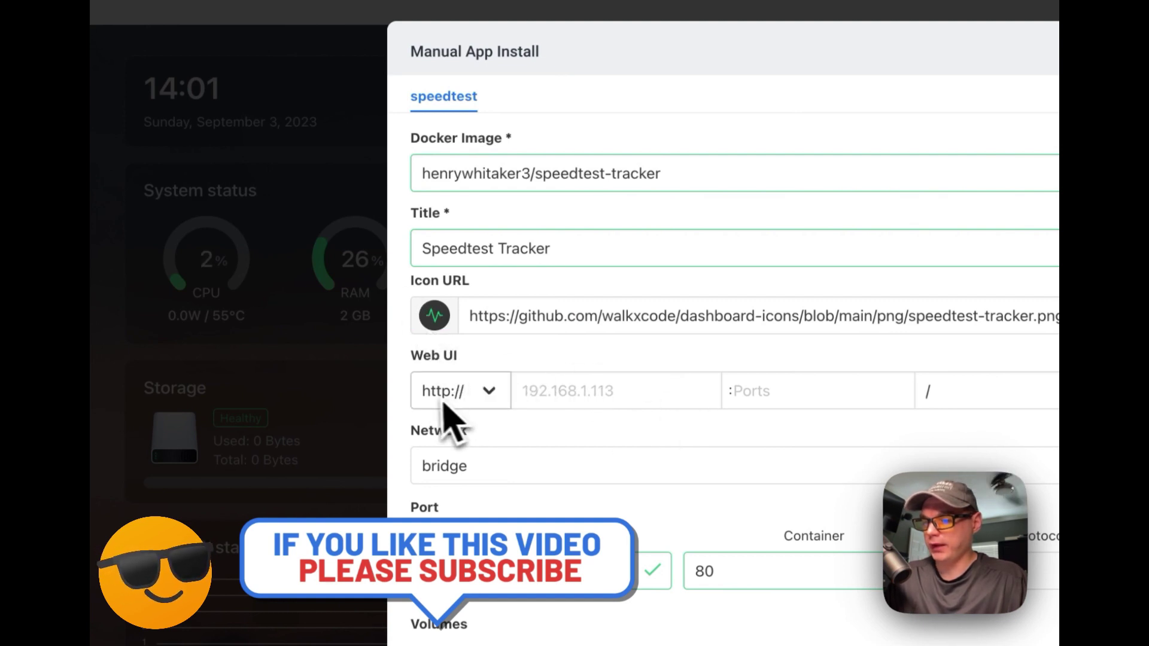
left_click(742, 392)
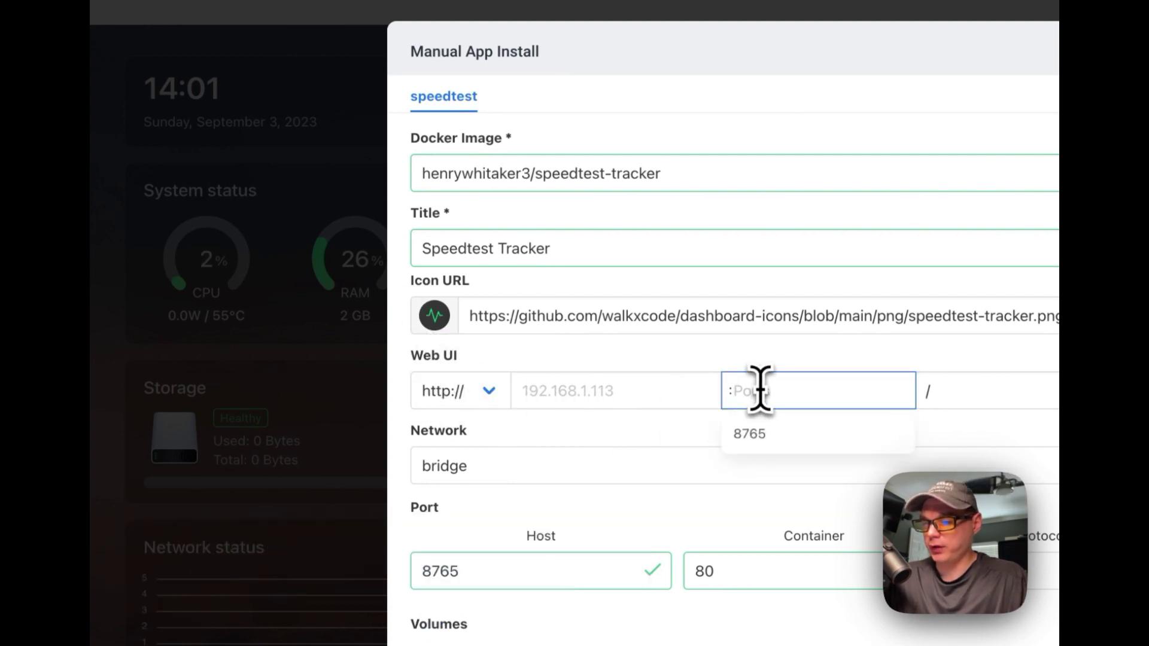
left_click(755, 435)
scroll(762, 456, "down", 4)
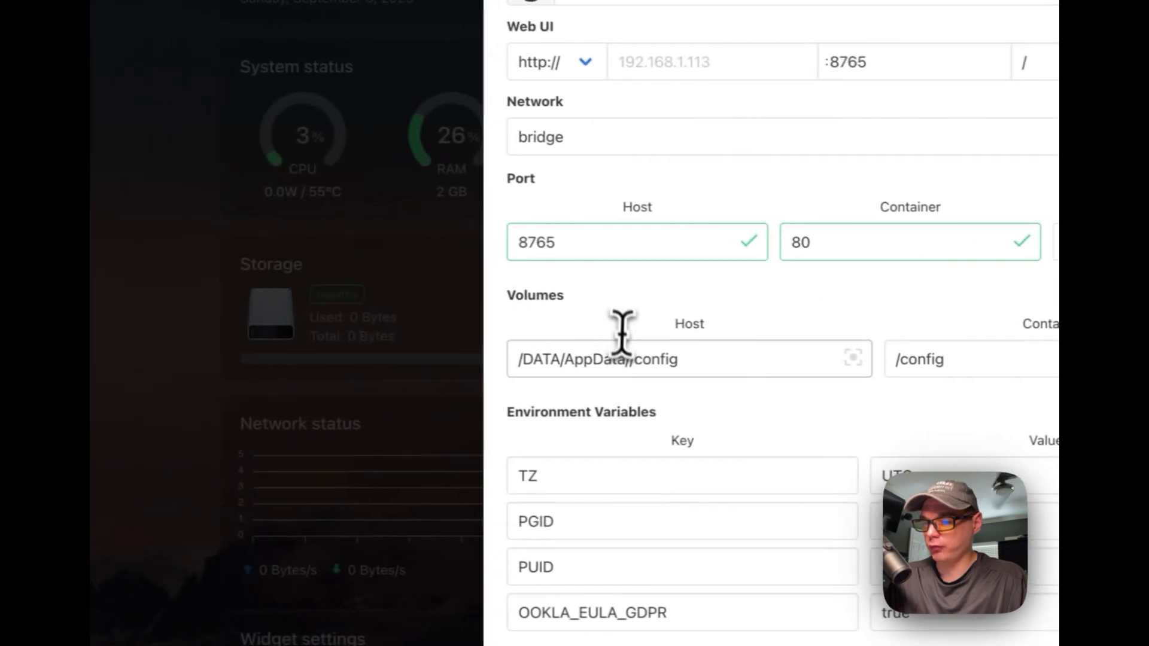
Step: Change the volume host path to /DATA/AppData/speedtest-tracker/config
left_click(446, 349)
type("sppe")
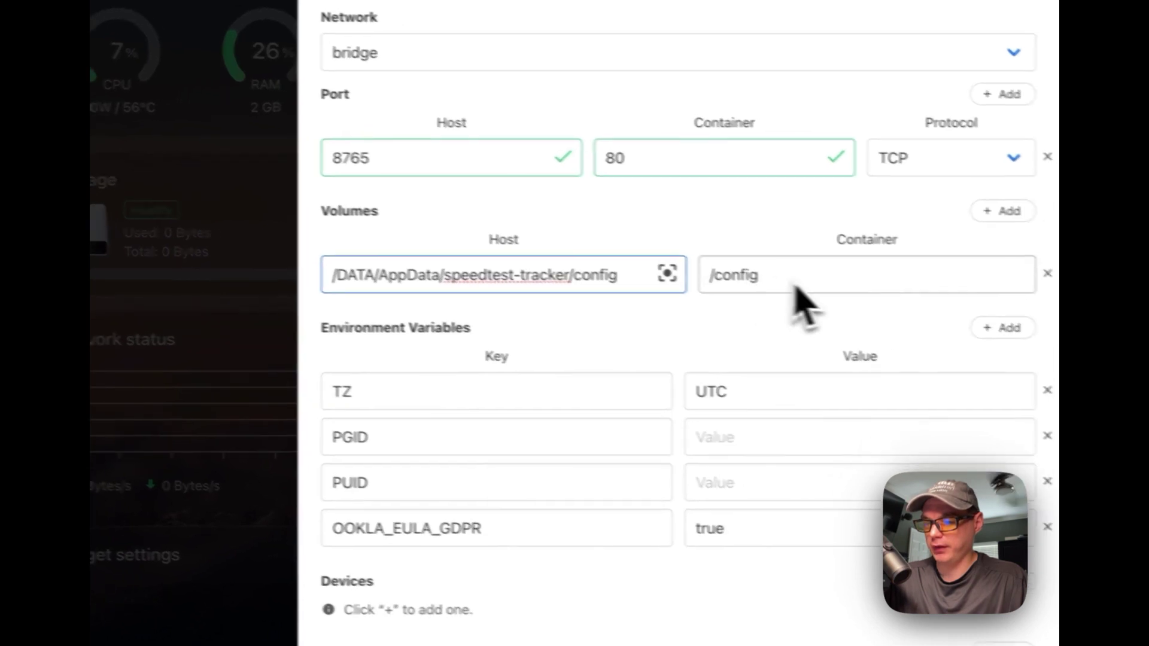
scroll(731, 367, "down", 3)
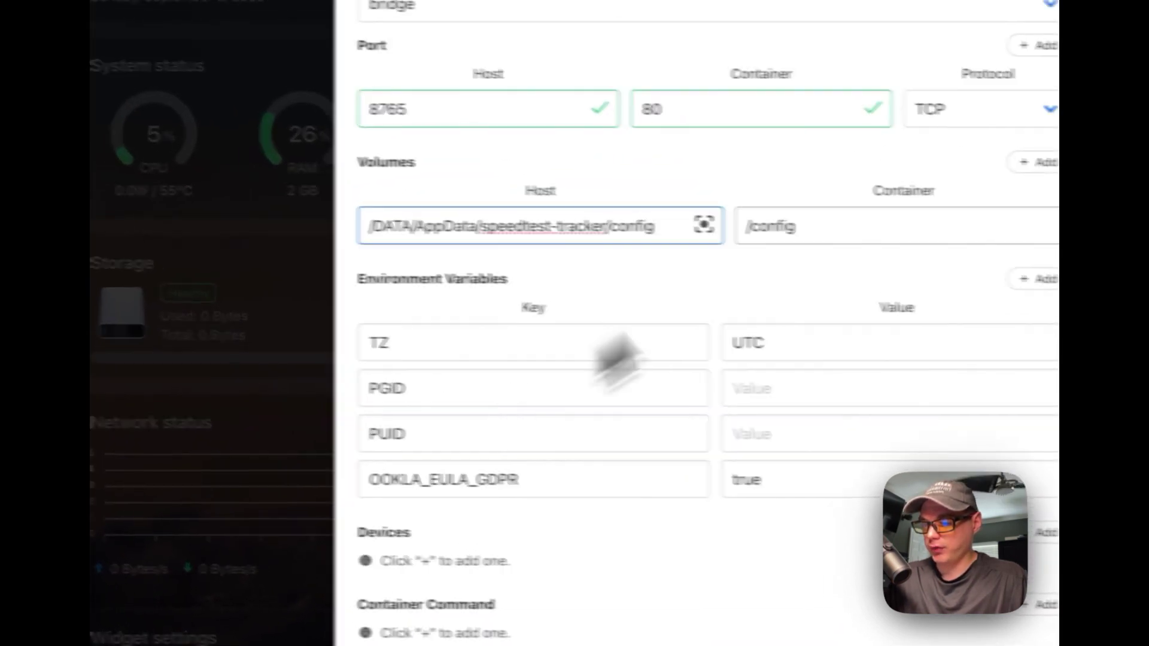
scroll(608, 435, "down", 2)
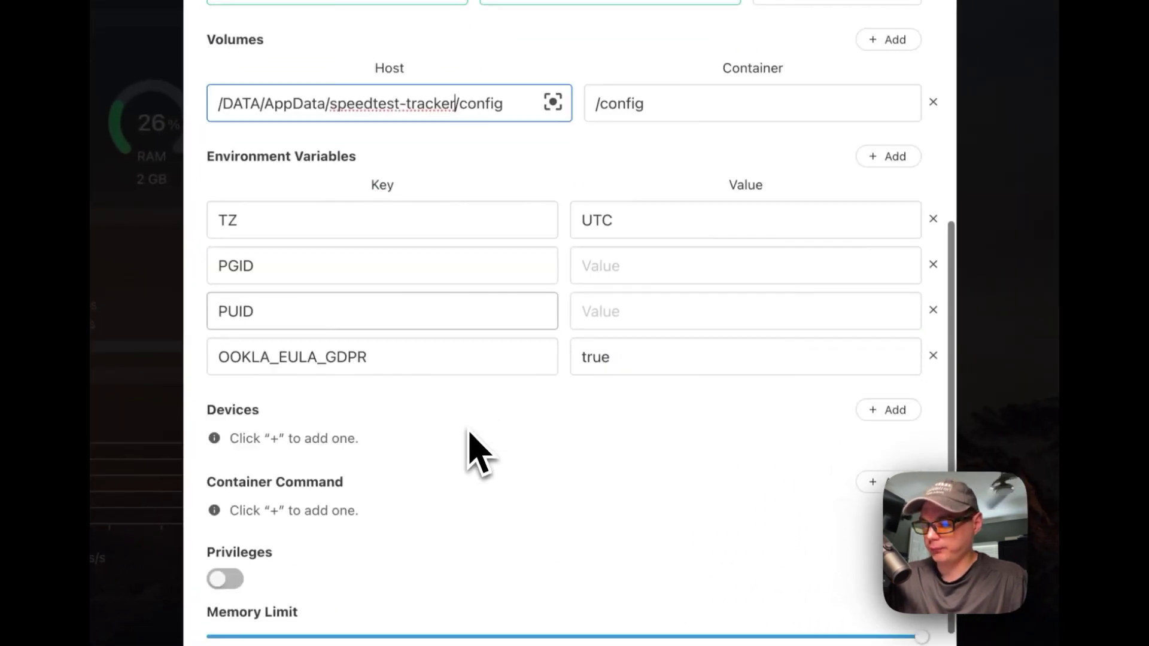
scroll(470, 434, "down", 3)
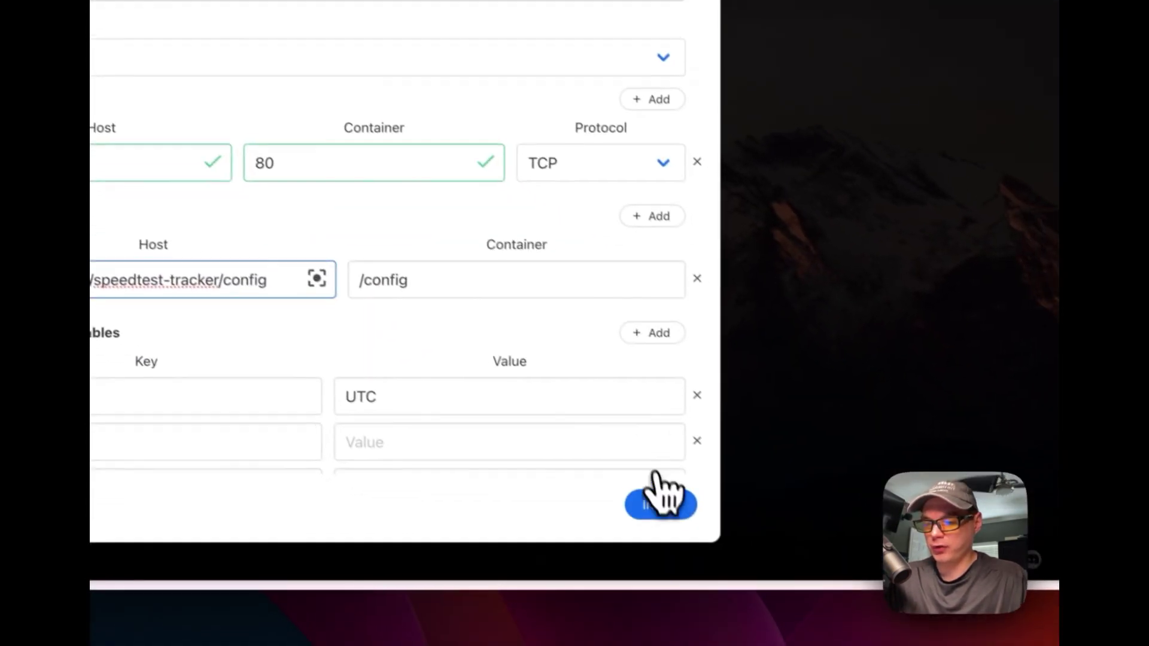
Step: Install the configured Speedtest Tracker app and view its tips note
left_click(651, 496)
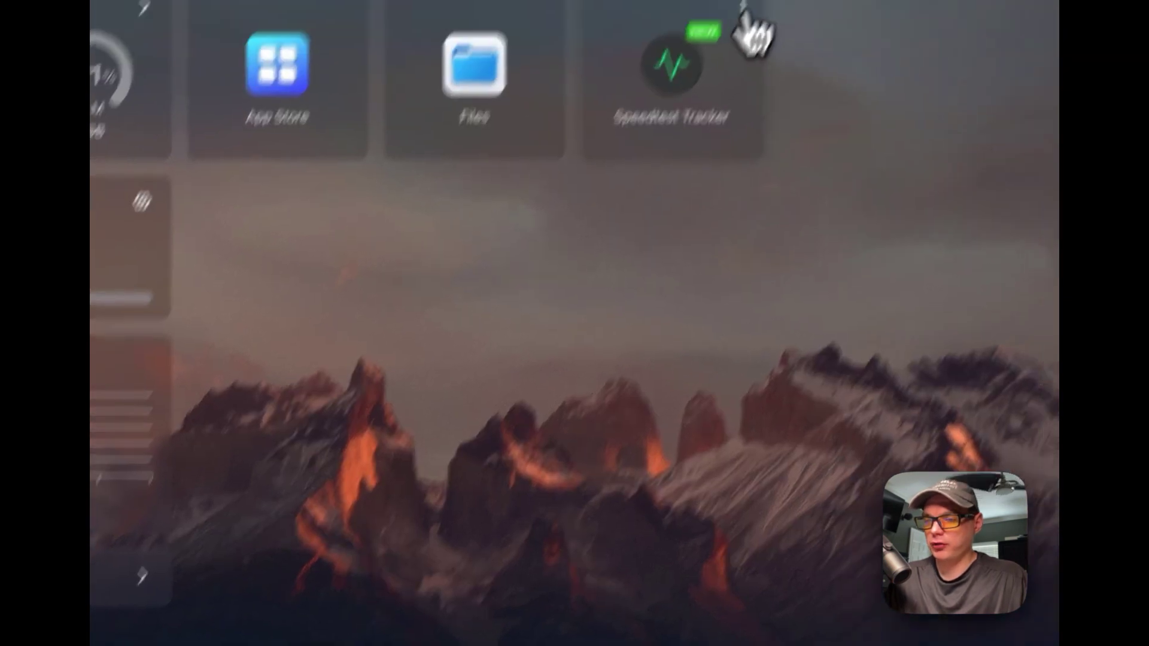
left_click(745, 27)
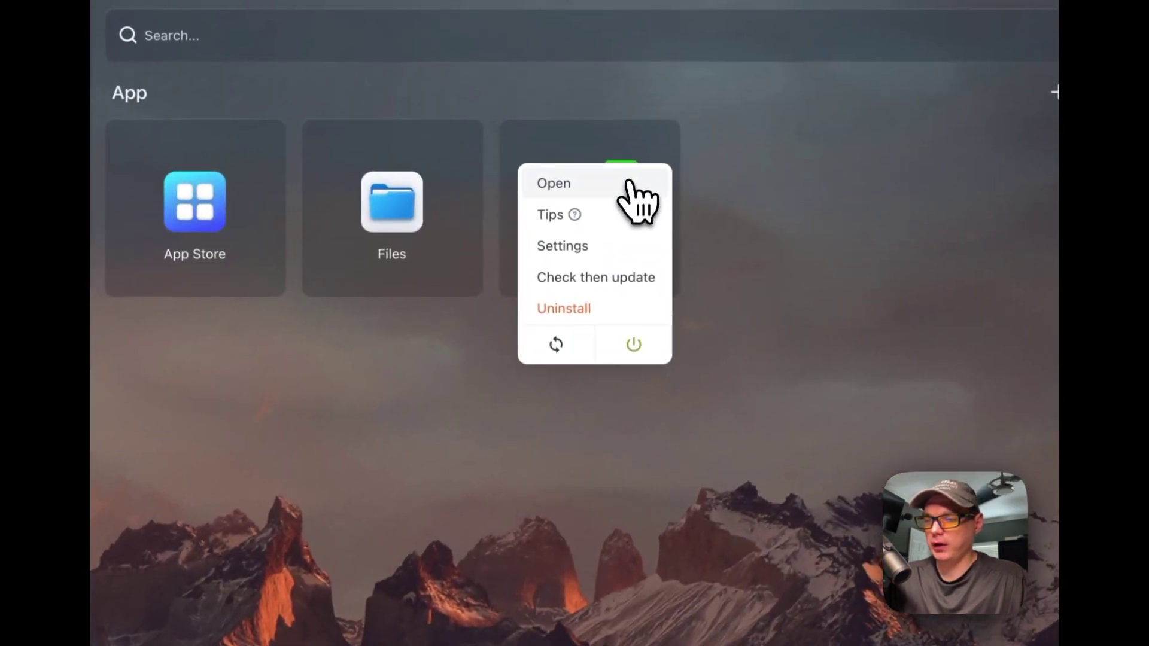
left_click(616, 210)
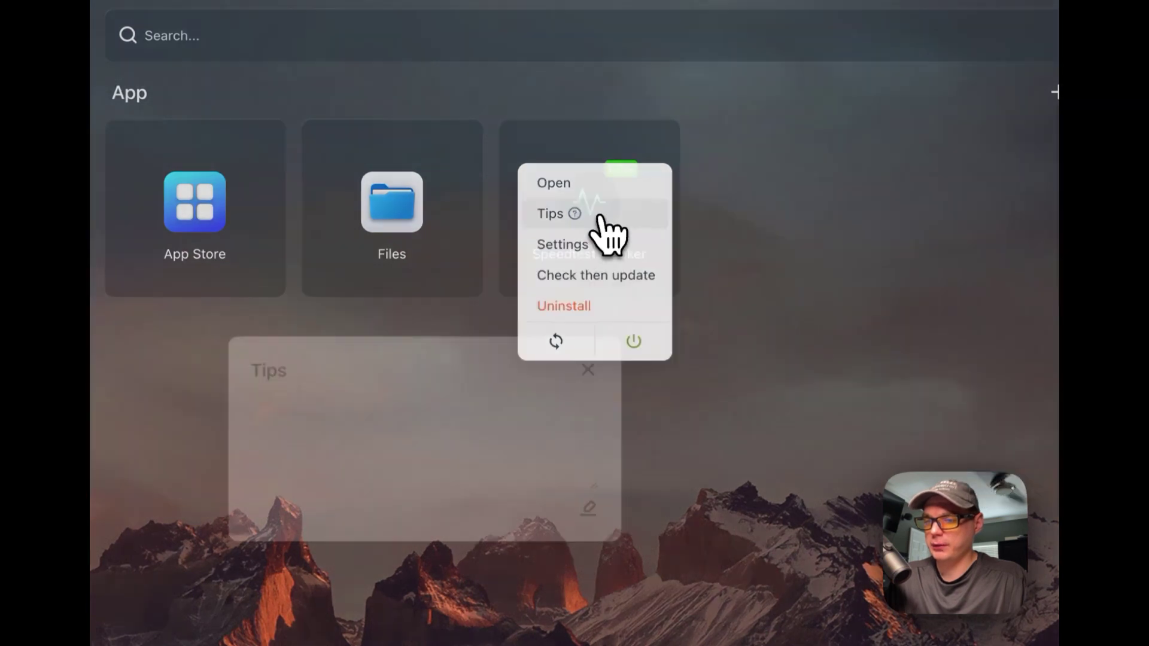
left_click(594, 510)
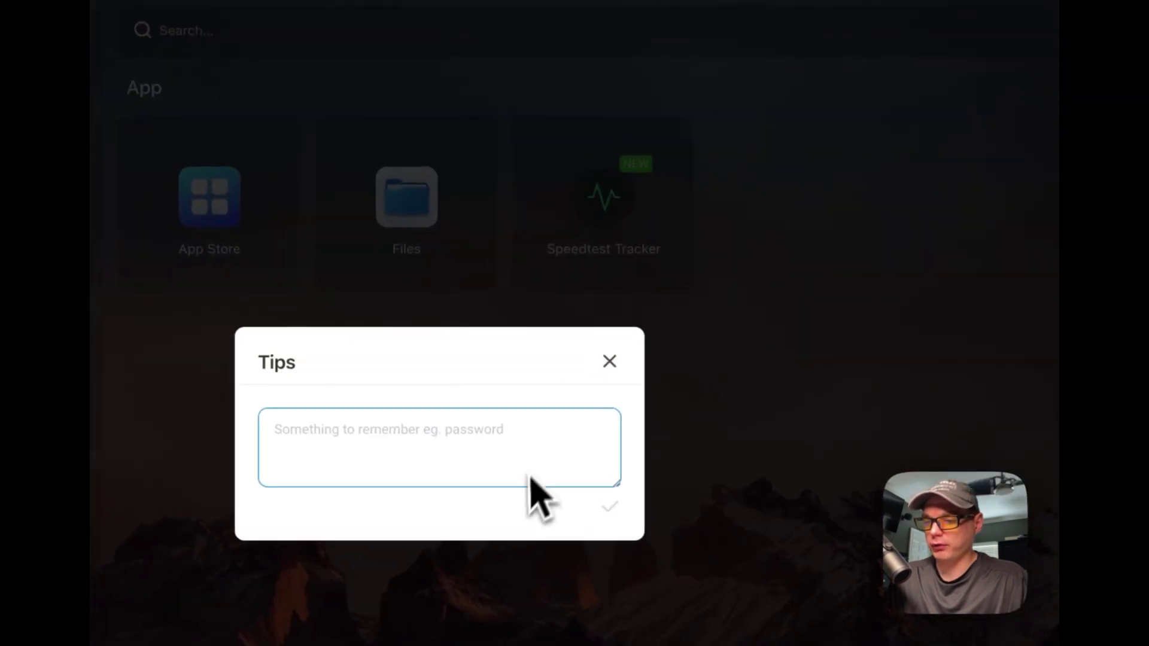
left_click(595, 366)
Step: Open the Speedtest Tracker app settings and save them
left_click(705, 190)
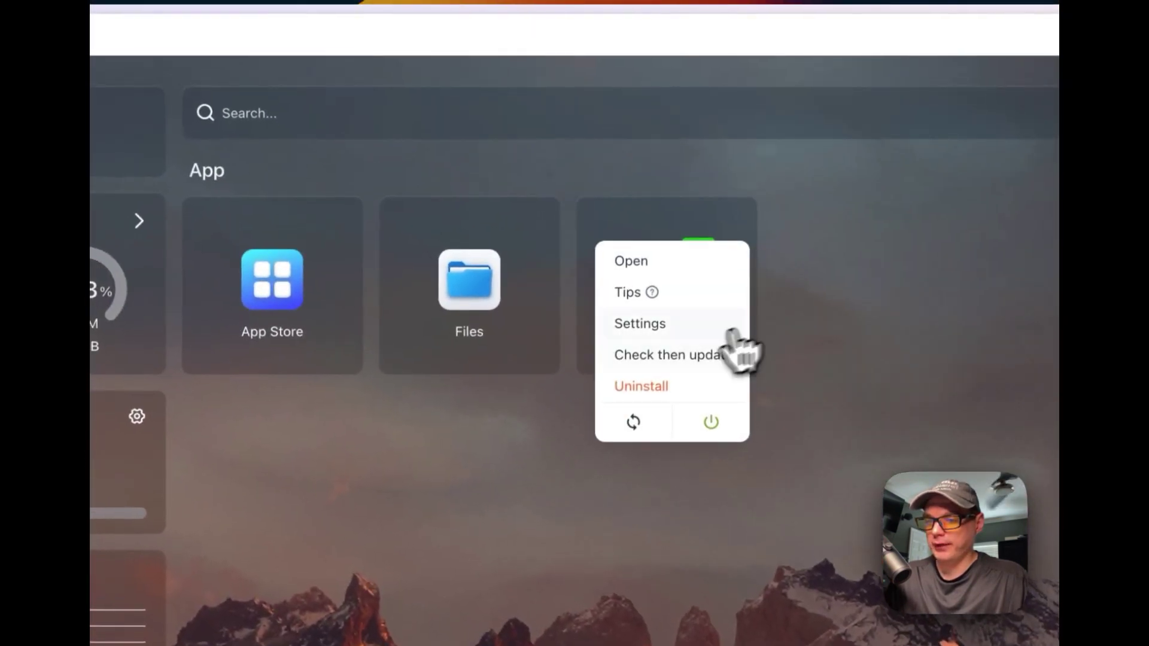
left_click(626, 282)
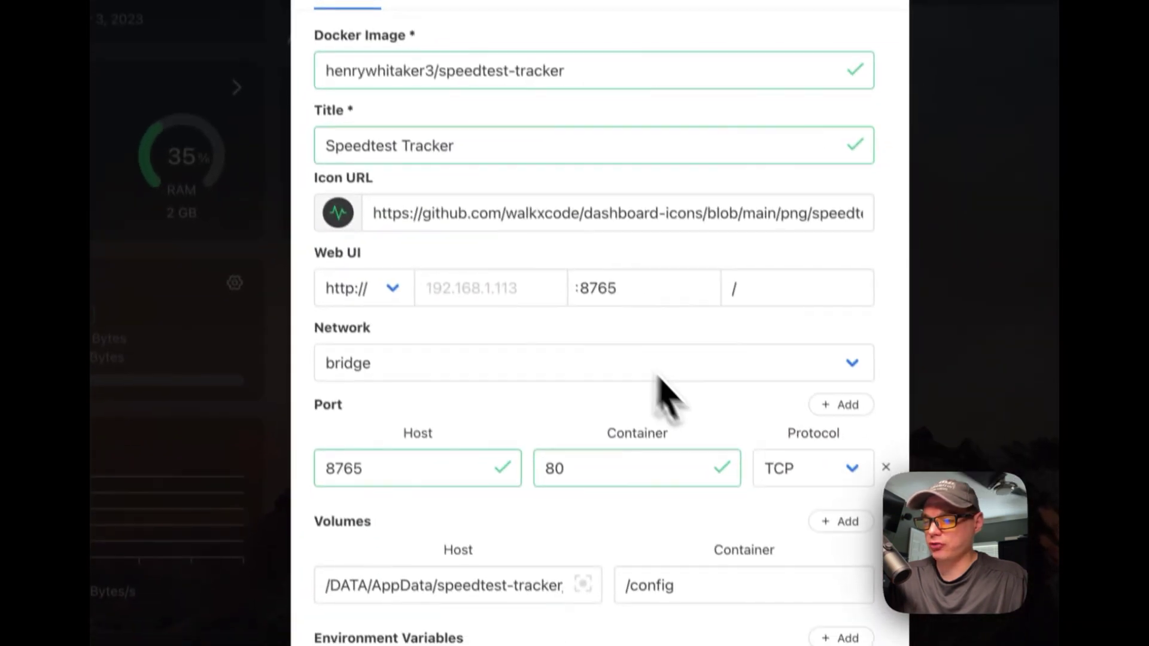
scroll(662, 397, "down", 10)
scroll(692, 423, "up", 10)
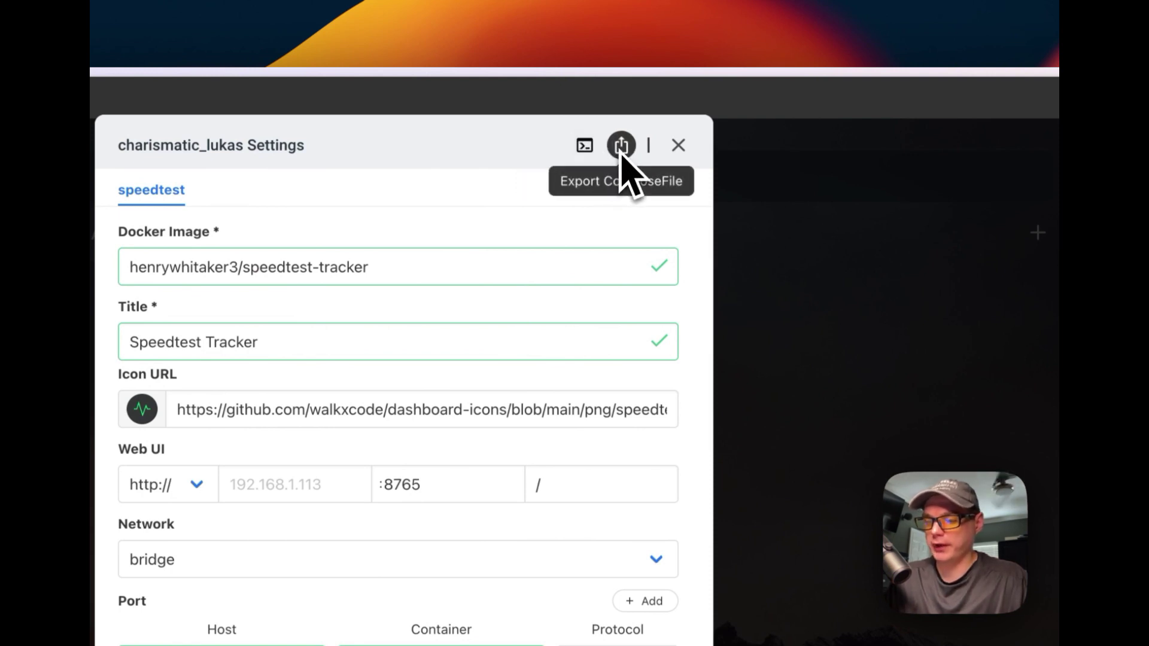
scroll(672, 244, "down", 10)
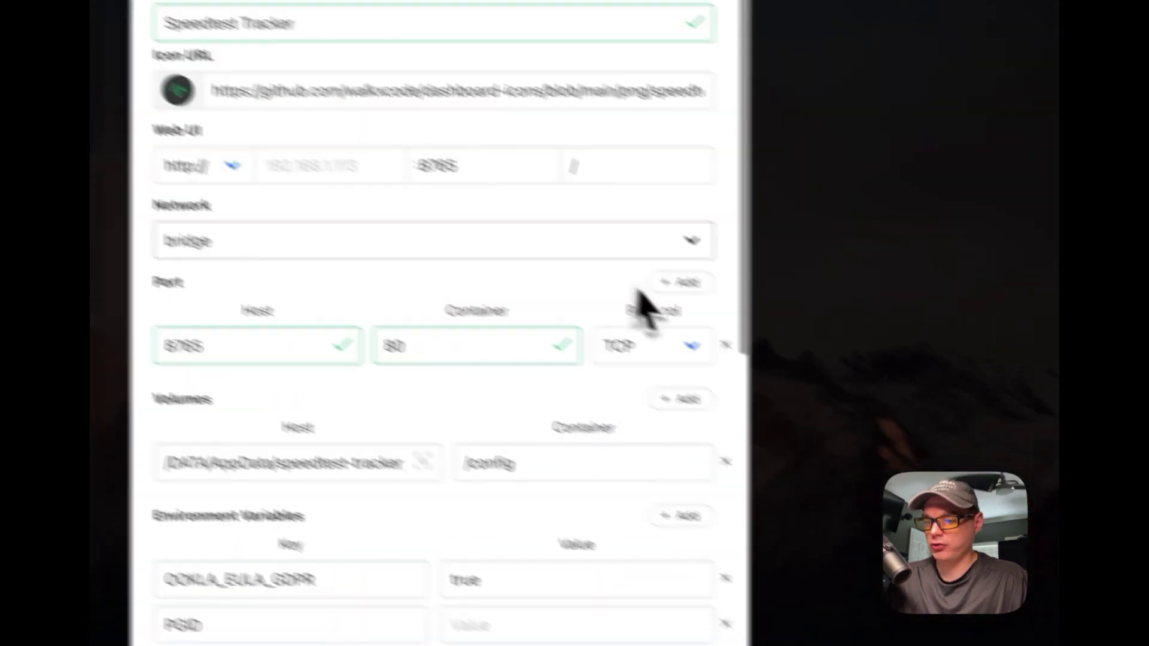
left_click(539, 494)
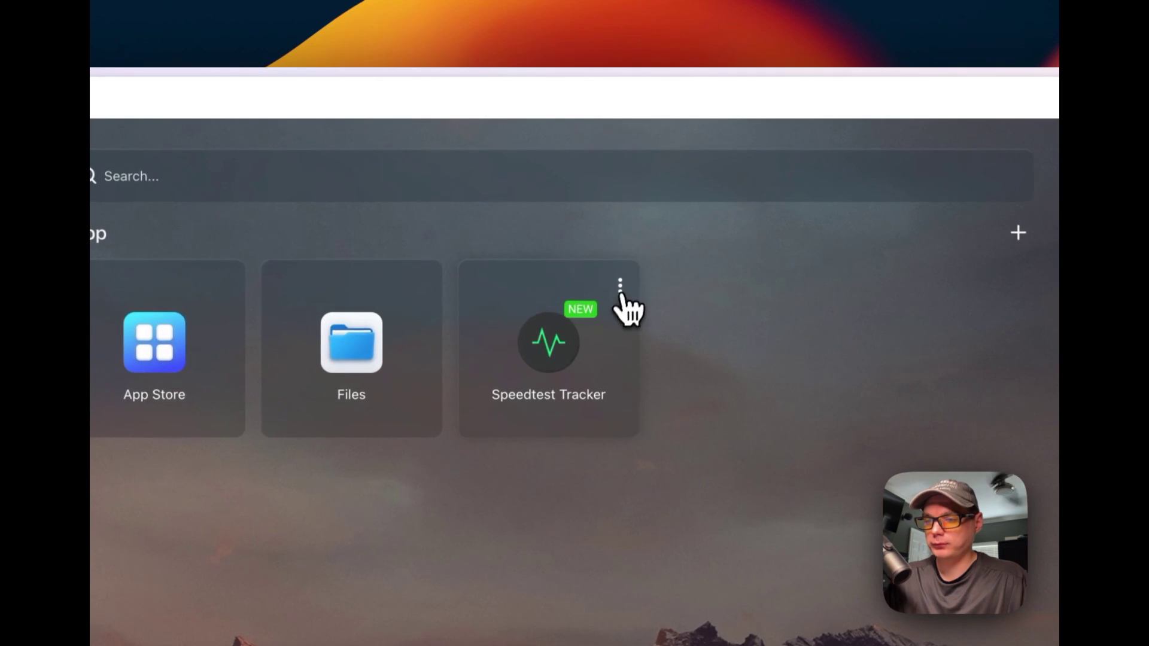
Step: Check whether Speedtest Tracker has an update available
left_click(618, 292)
left_click(555, 419)
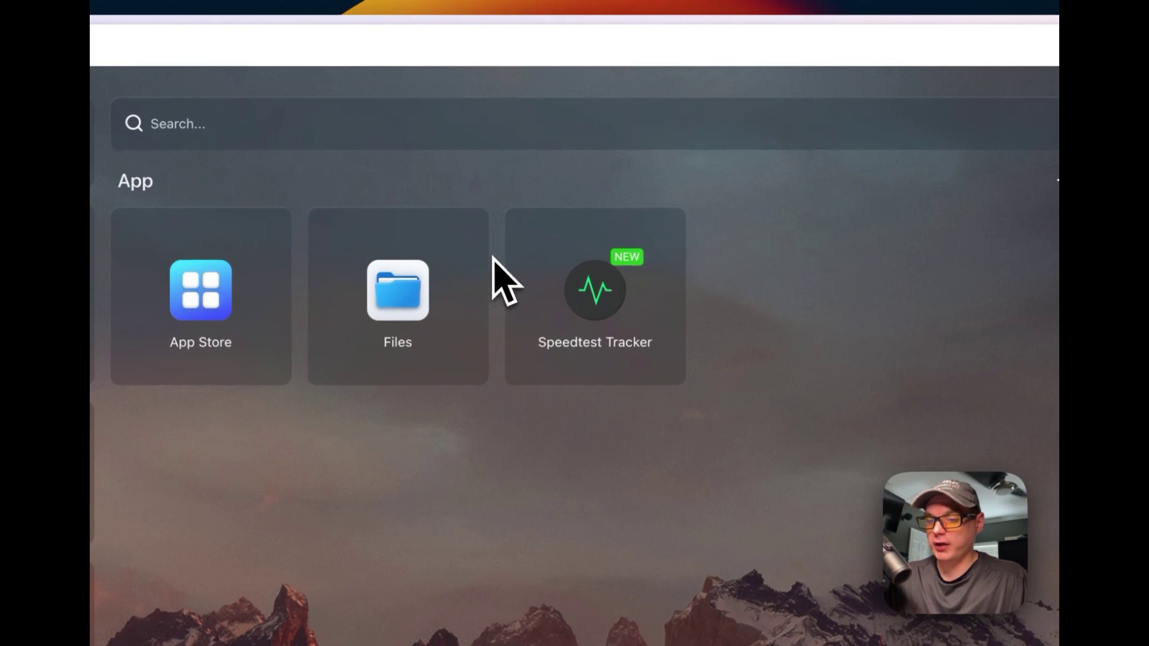
left_click(666, 233)
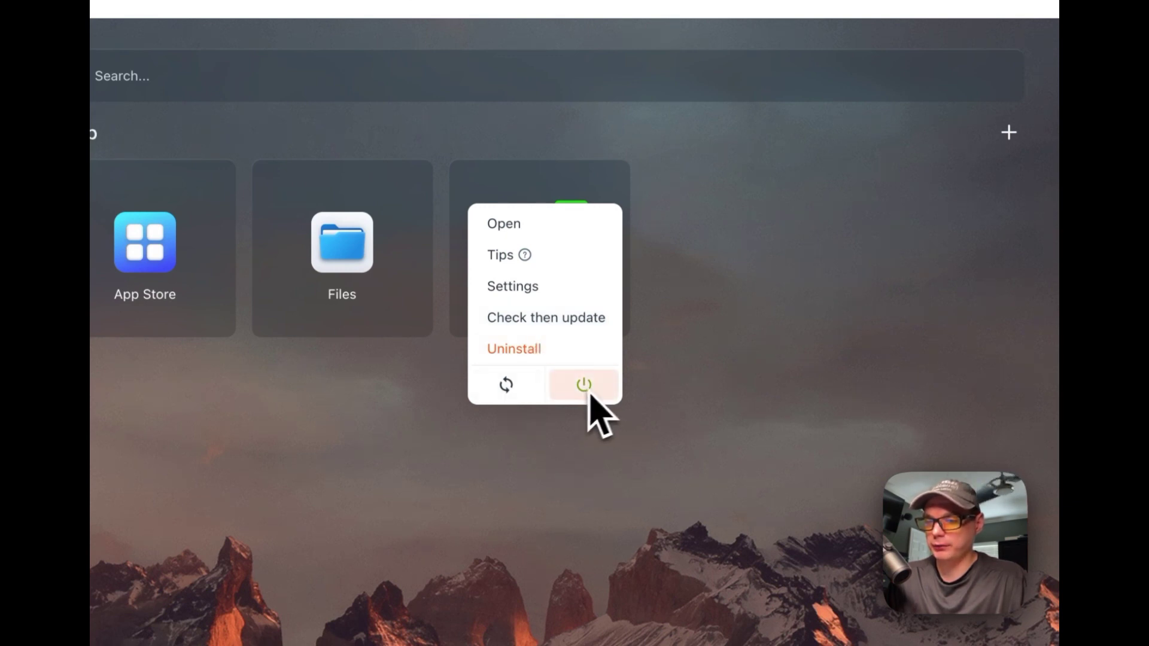
left_click(542, 448)
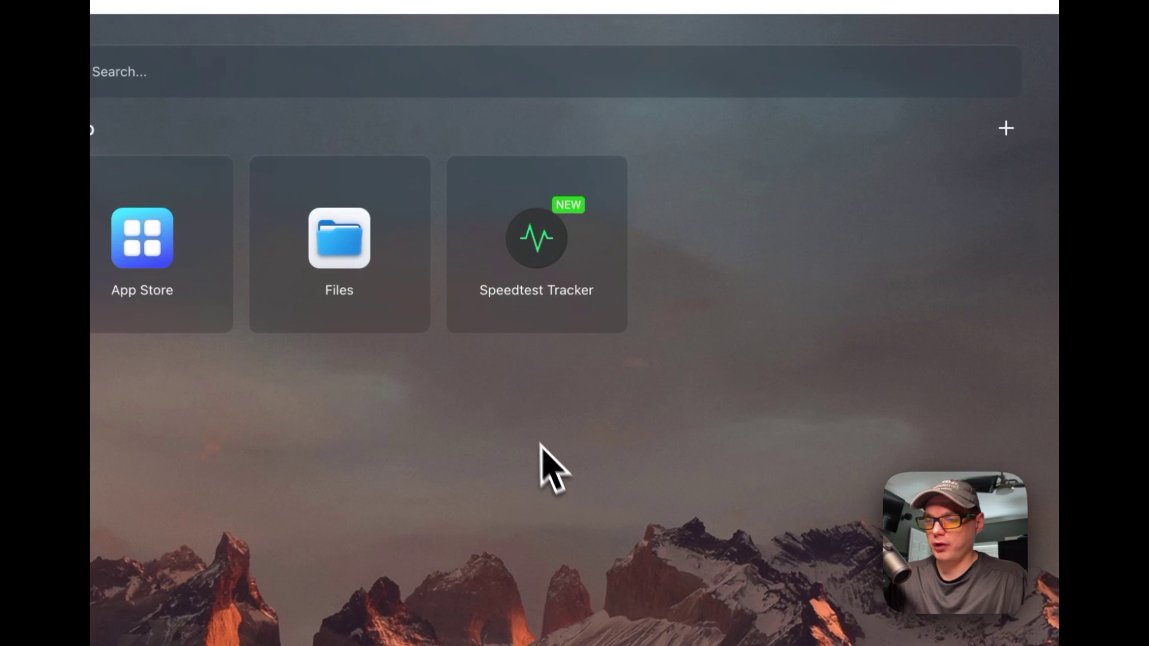
Step: Launch the Speedtest Tracker web UI and queue a new speed test
left_click(542, 253)
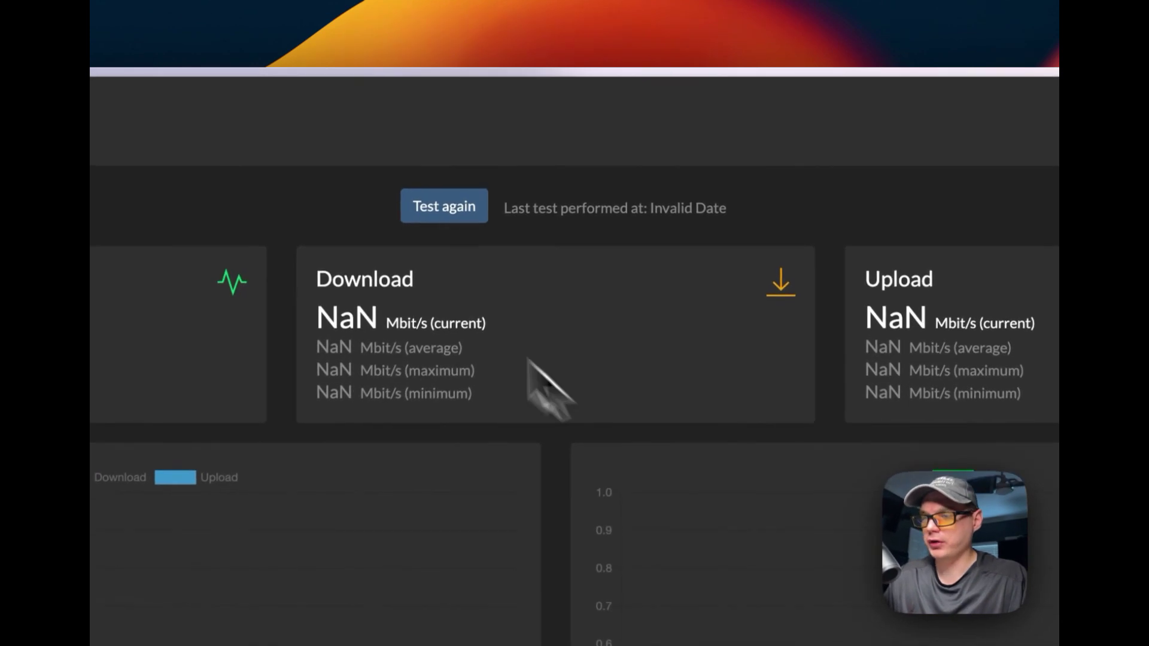
left_click(430, 212)
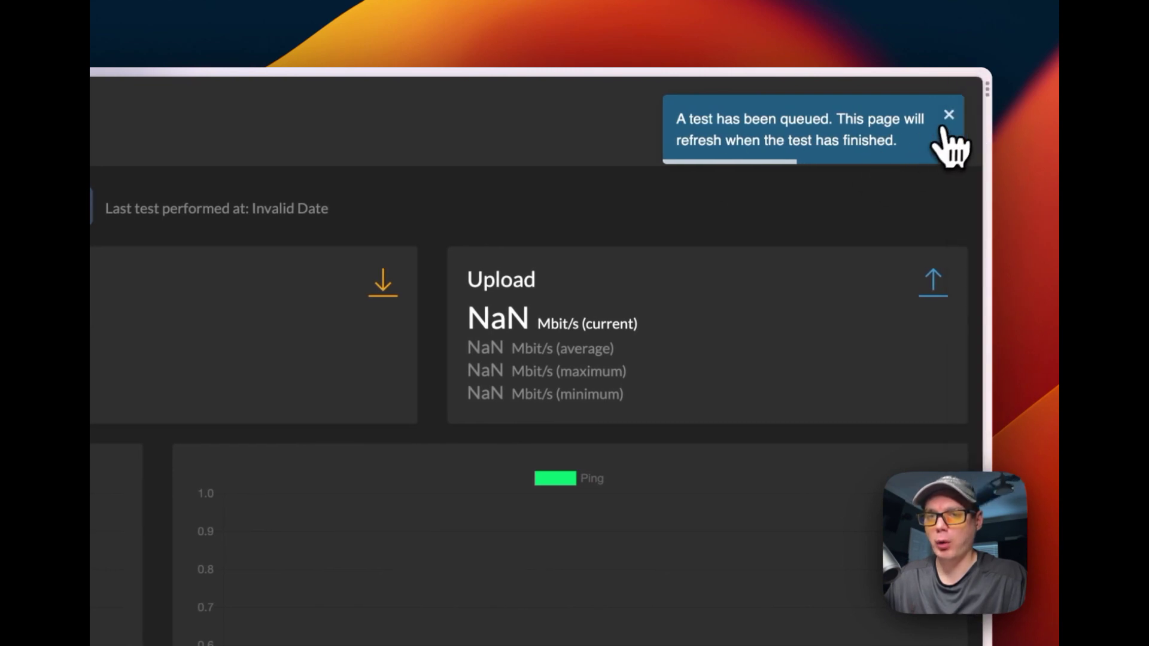
left_click(949, 115)
Step: Review All Tests and the App name and Schedule settings, then view Graphs settings
left_click(862, 121)
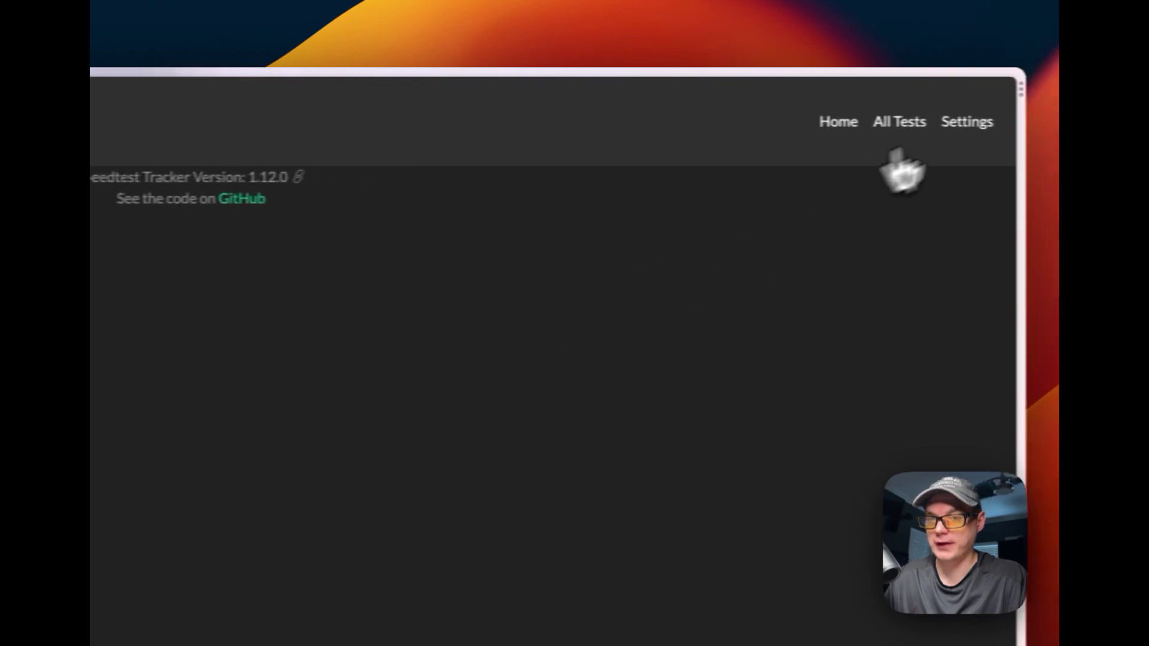
left_click(942, 123)
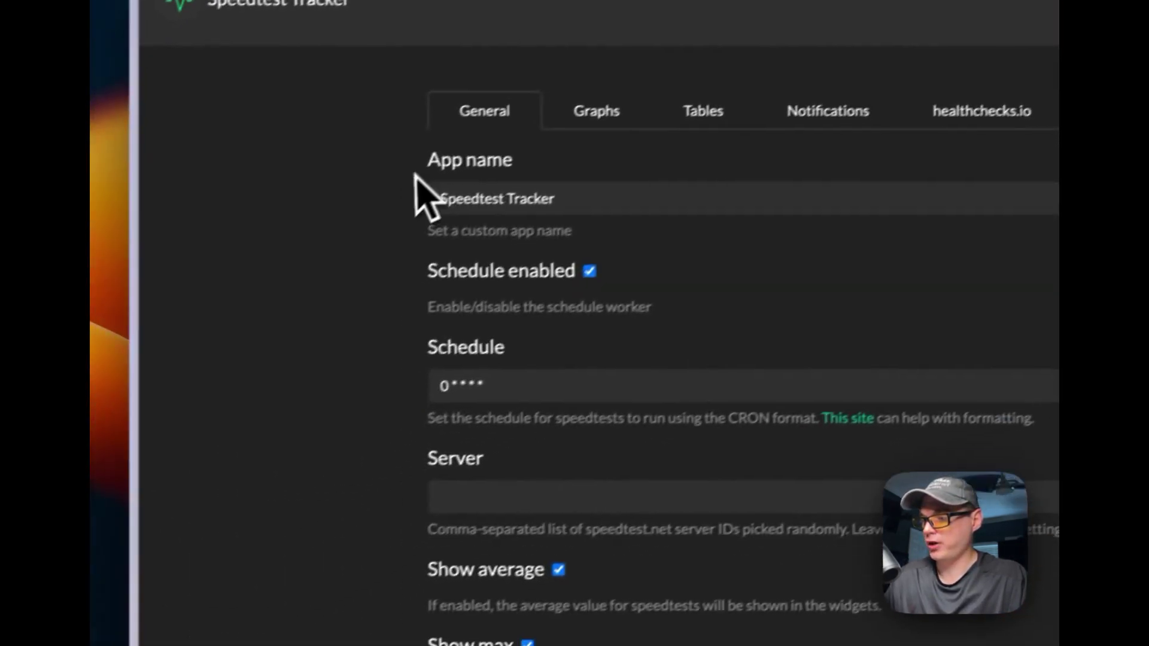
left_click_drag(415, 174, 610, 165)
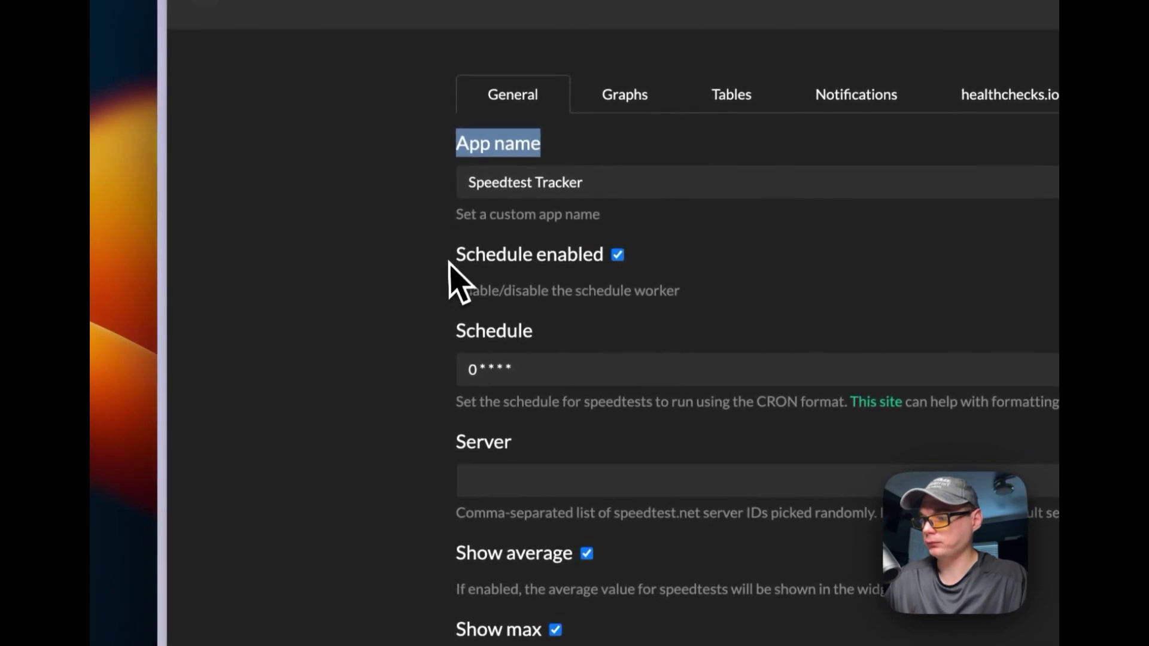
left_click_drag(592, 263, 601, 263)
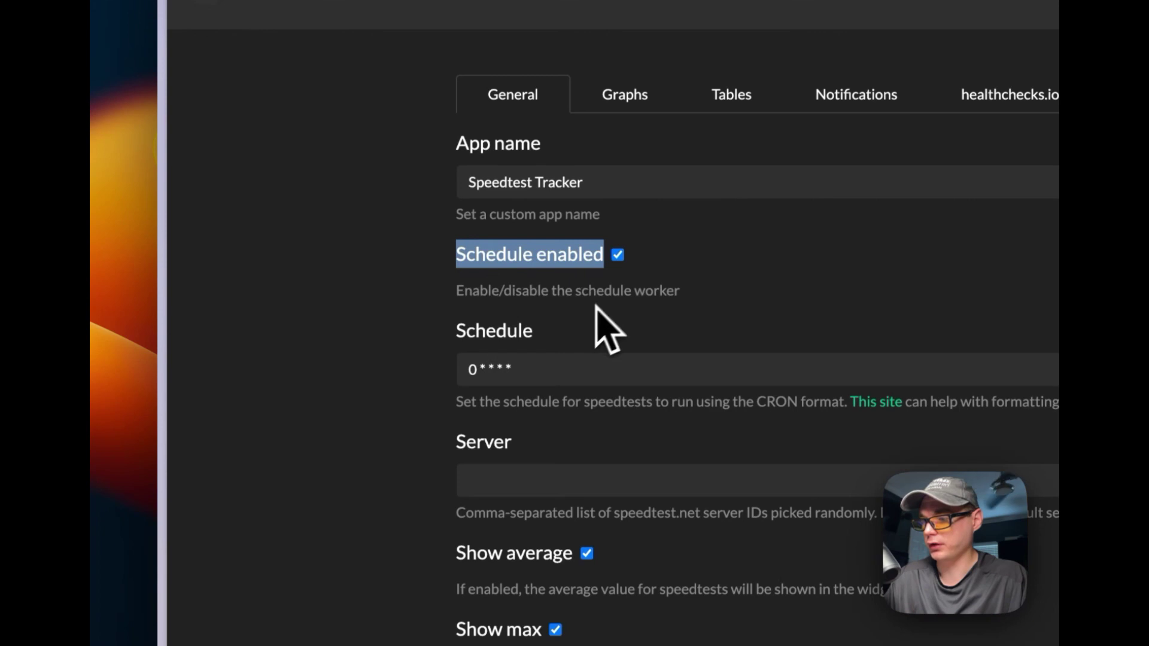
left_click_drag(472, 350, 525, 334)
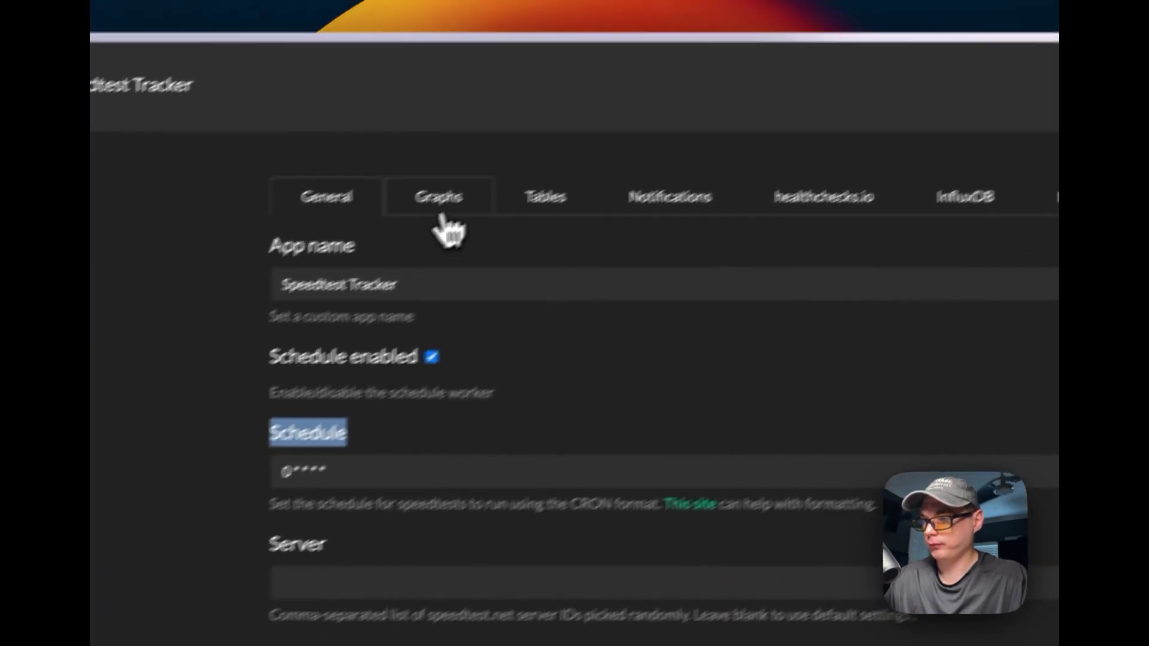
left_click(440, 207)
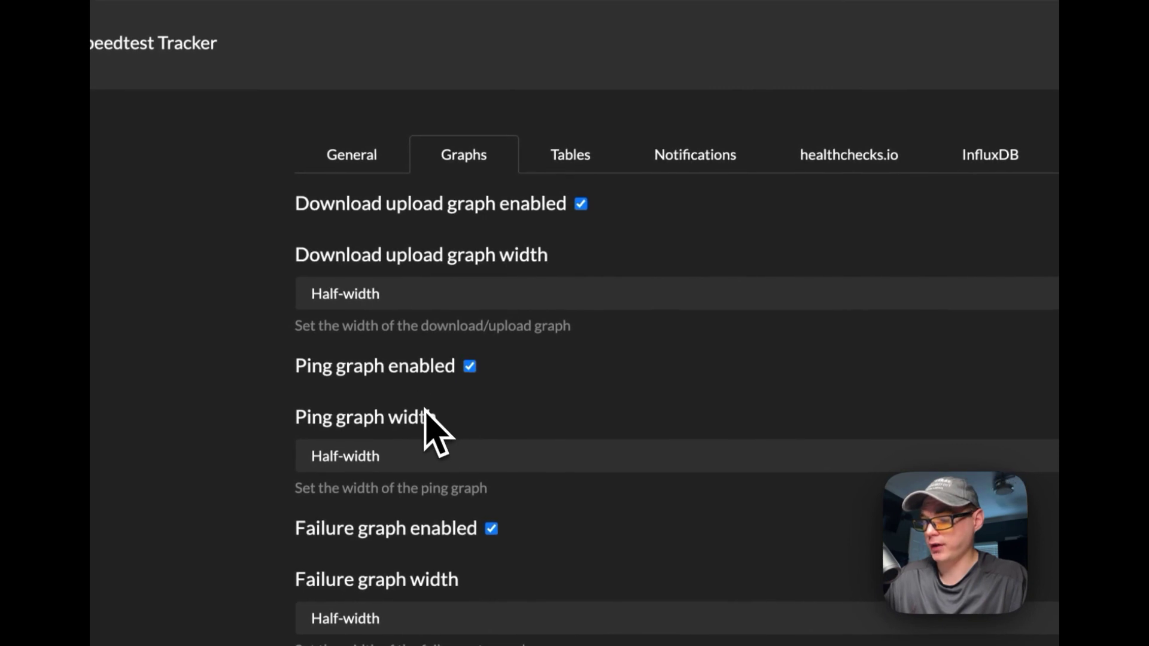
Step: Look over the Tables, Notifications, healthchecks.io and InfluxDB settings tabs
left_click(573, 163)
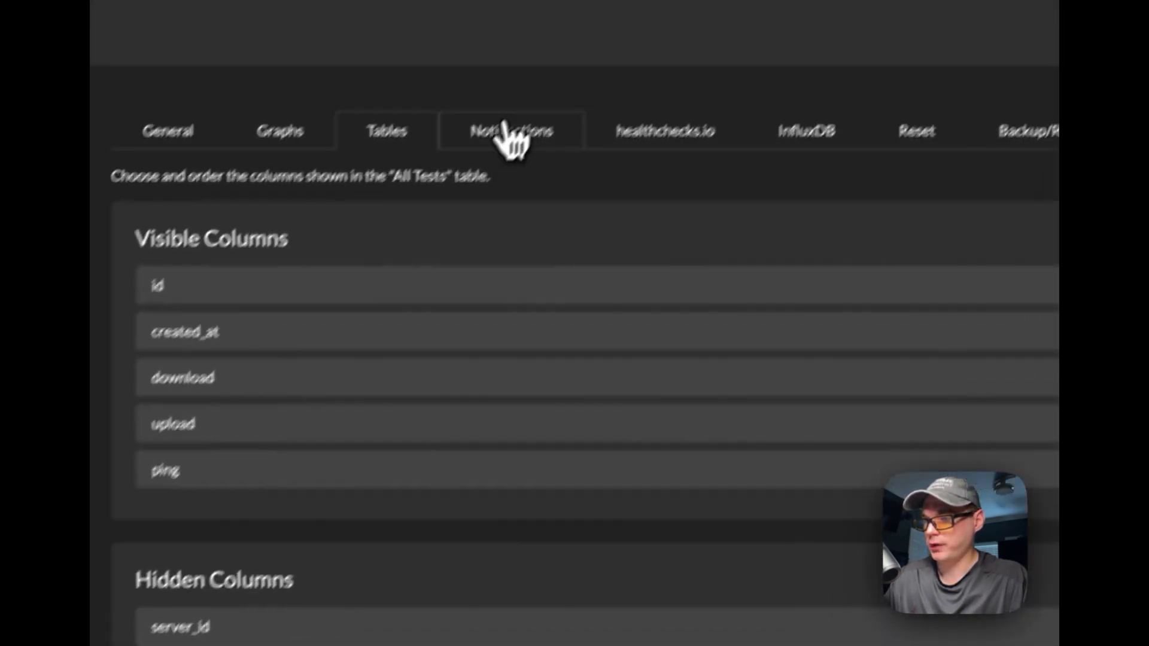
left_click(695, 154)
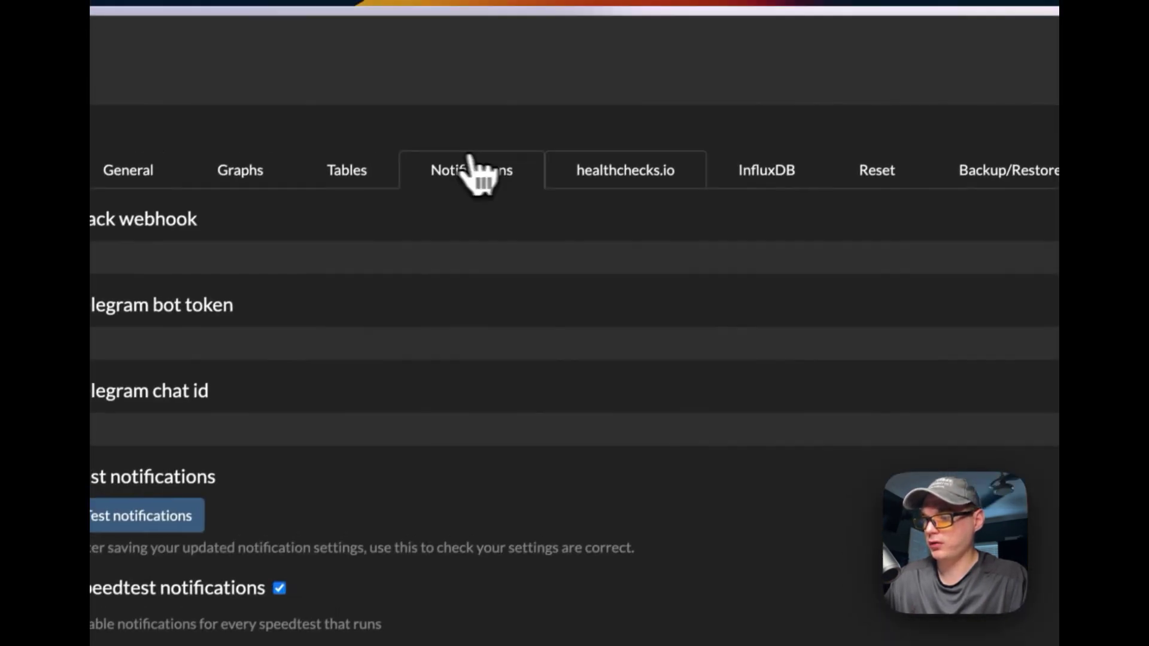
scroll(506, 290, "down", 5)
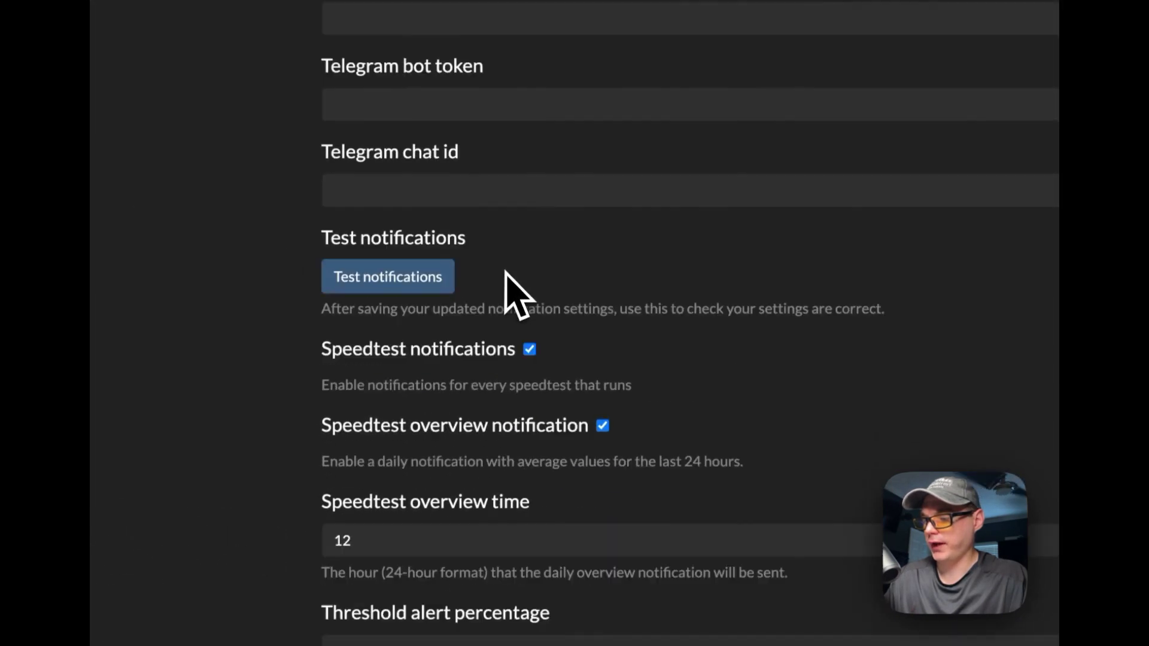
scroll(505, 290, "down", 3)
scroll(512, 294, "up", 10)
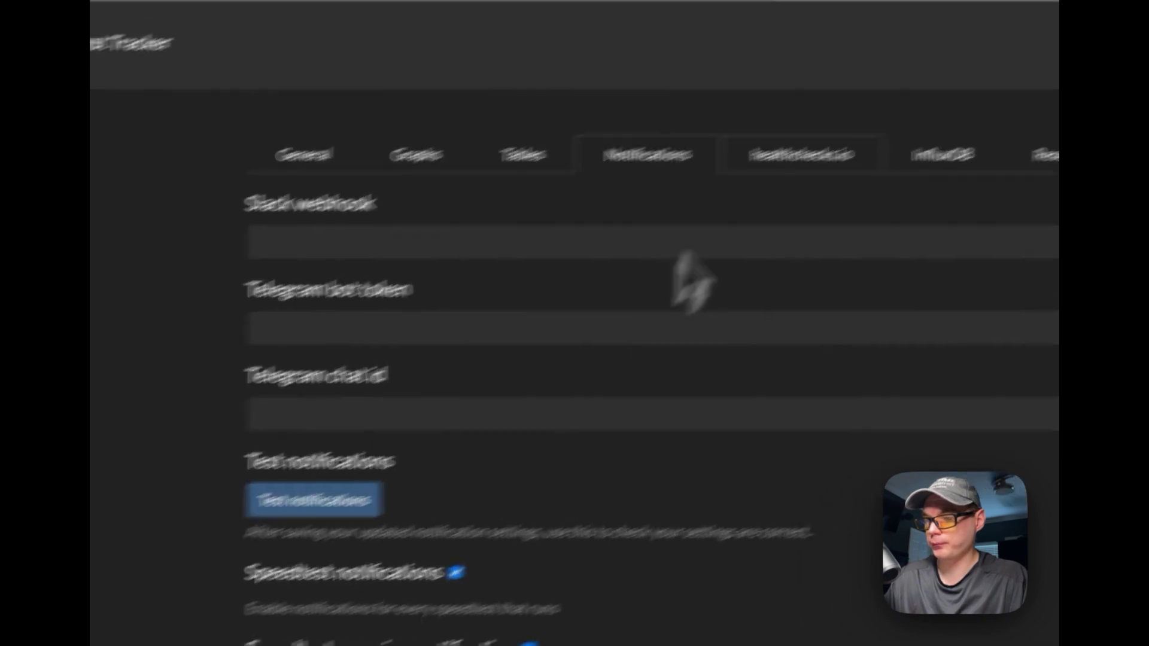
left_click(875, 120)
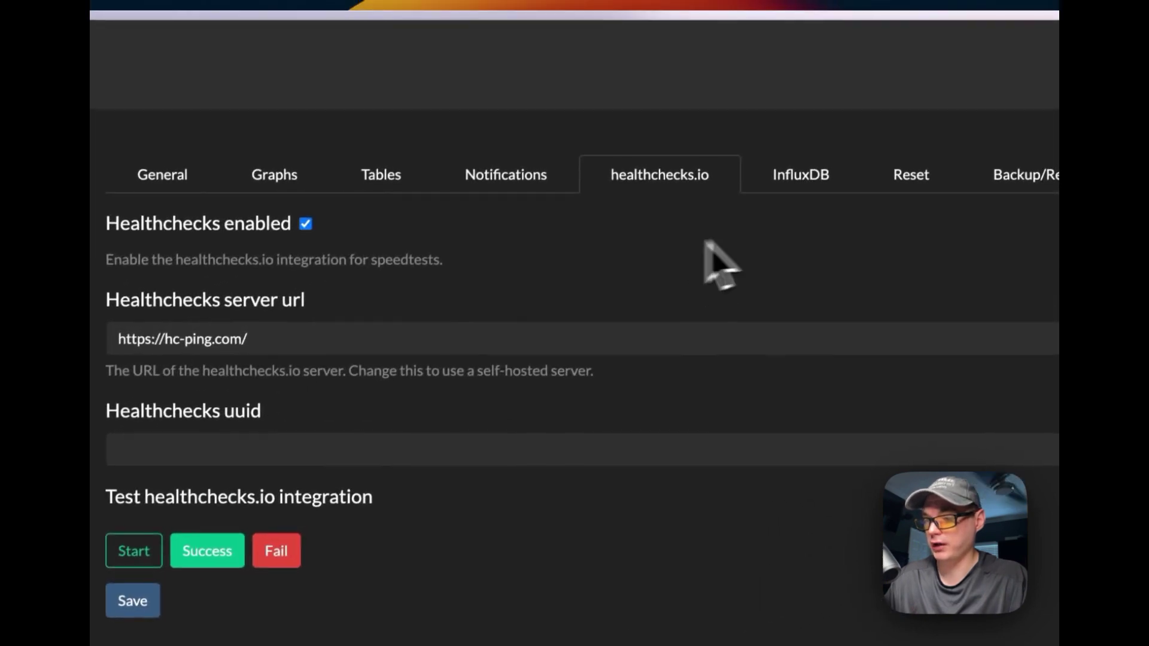
left_click(800, 174)
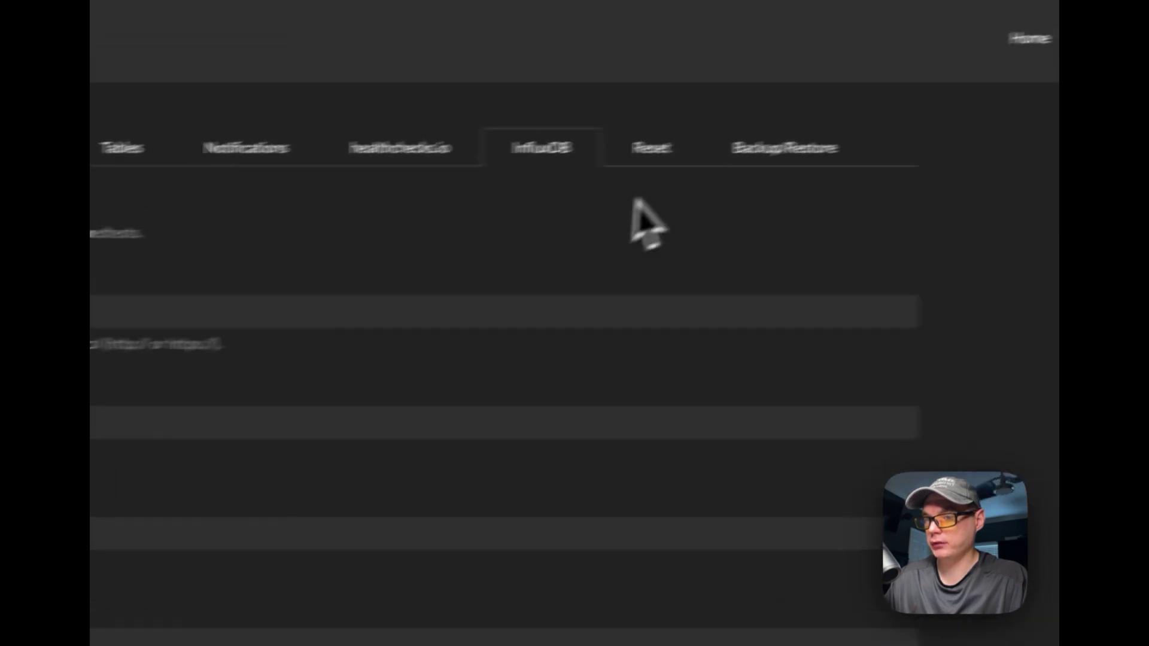
Step: View the Reset options, then the Backup/Restore tab and its backup formats
left_click(651, 148)
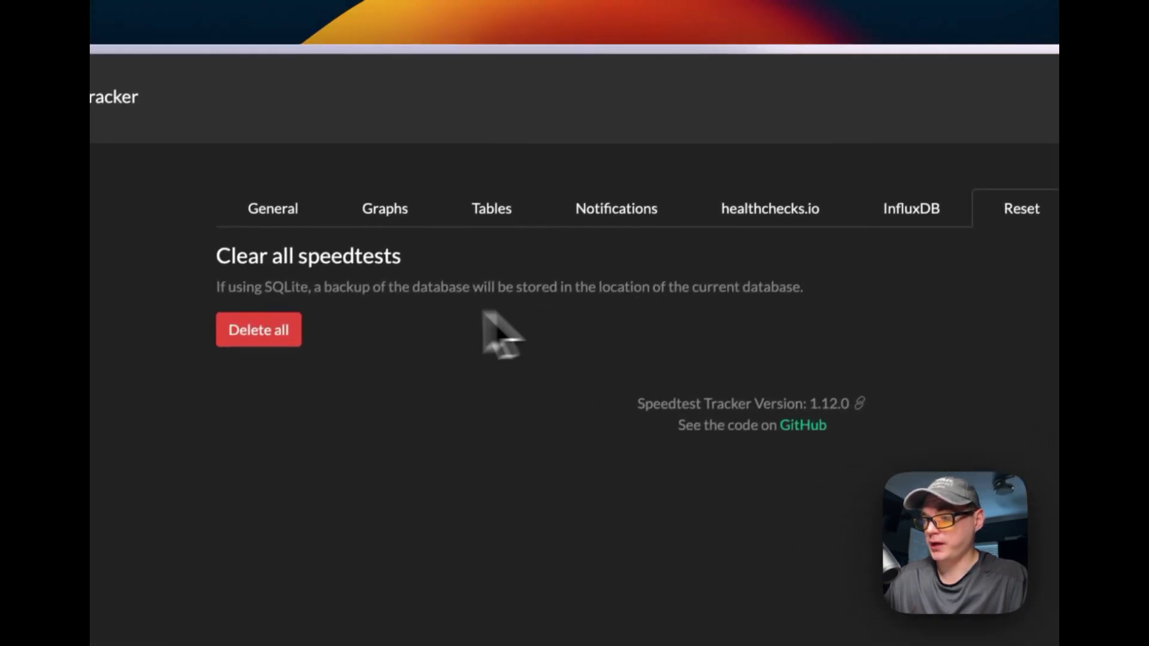
left_click(767, 233)
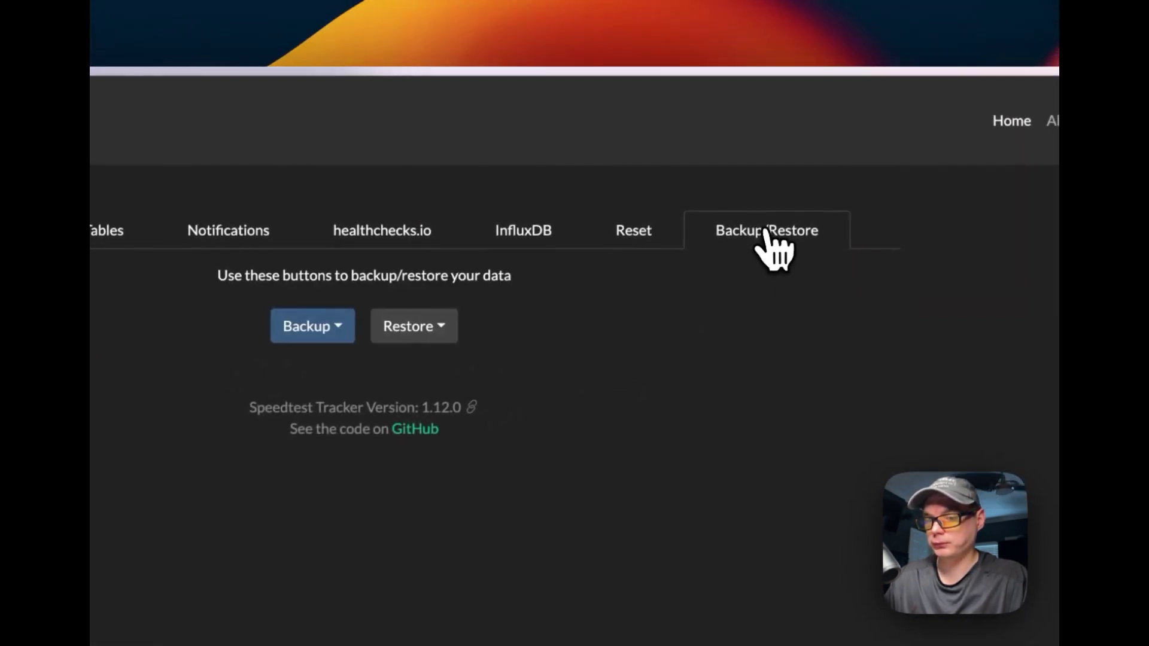
left_click(313, 326)
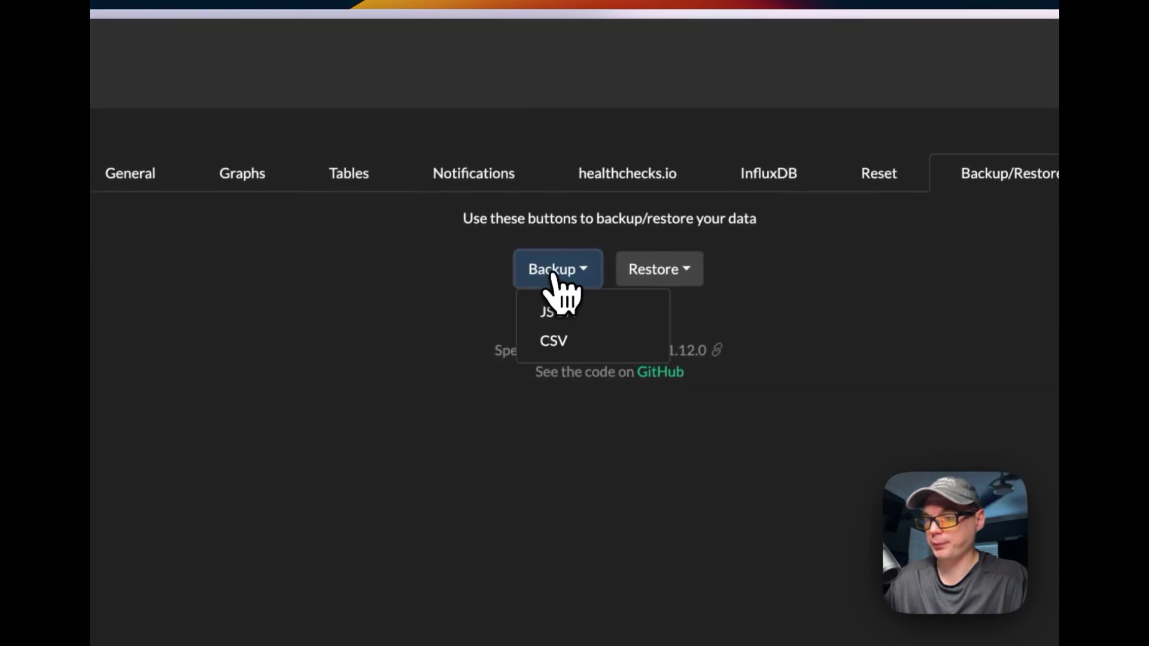
left_click(394, 348)
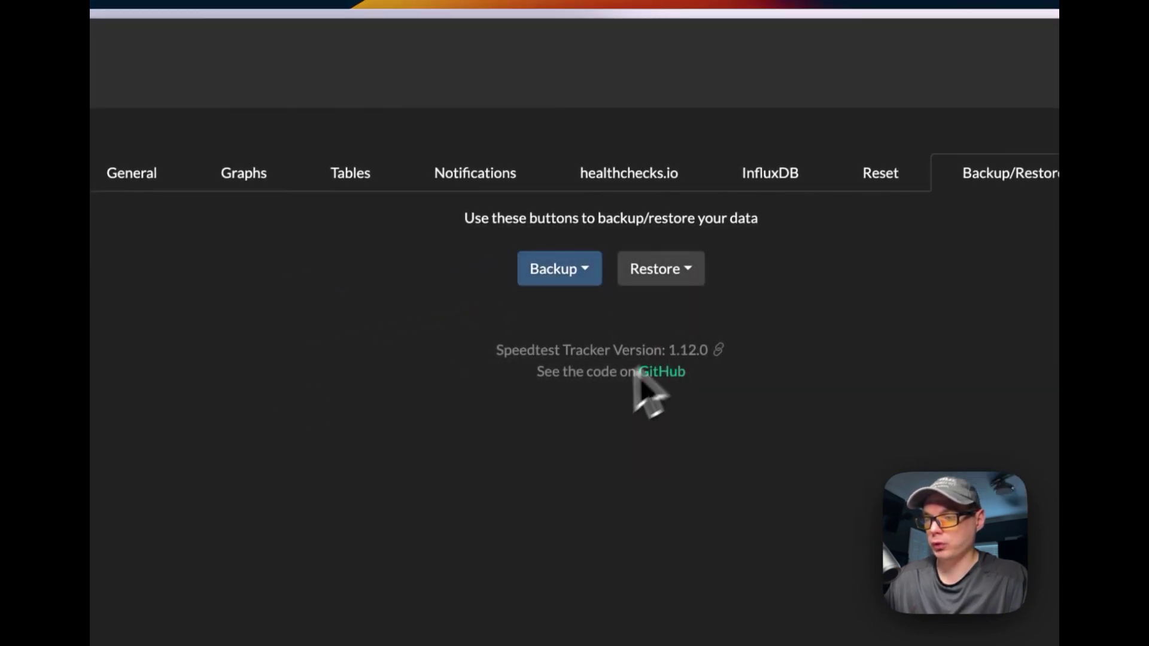
left_click(556, 279)
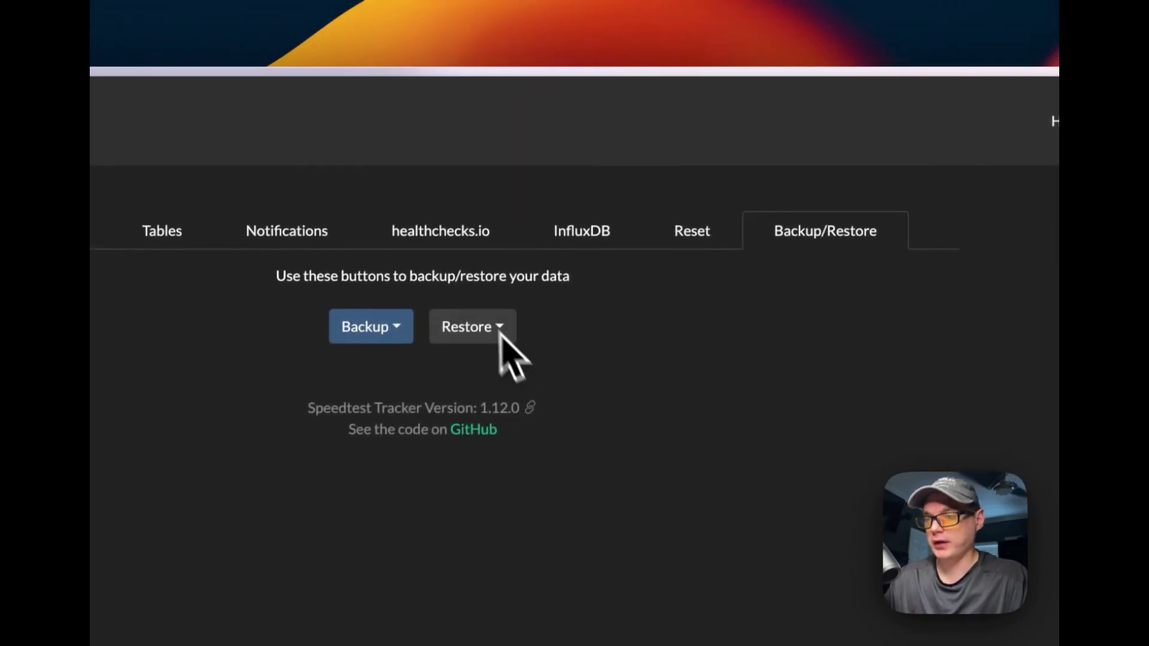
Step: Go back to the Speedtest Tracker home dashboard and check when the last test ran
left_click(341, 139)
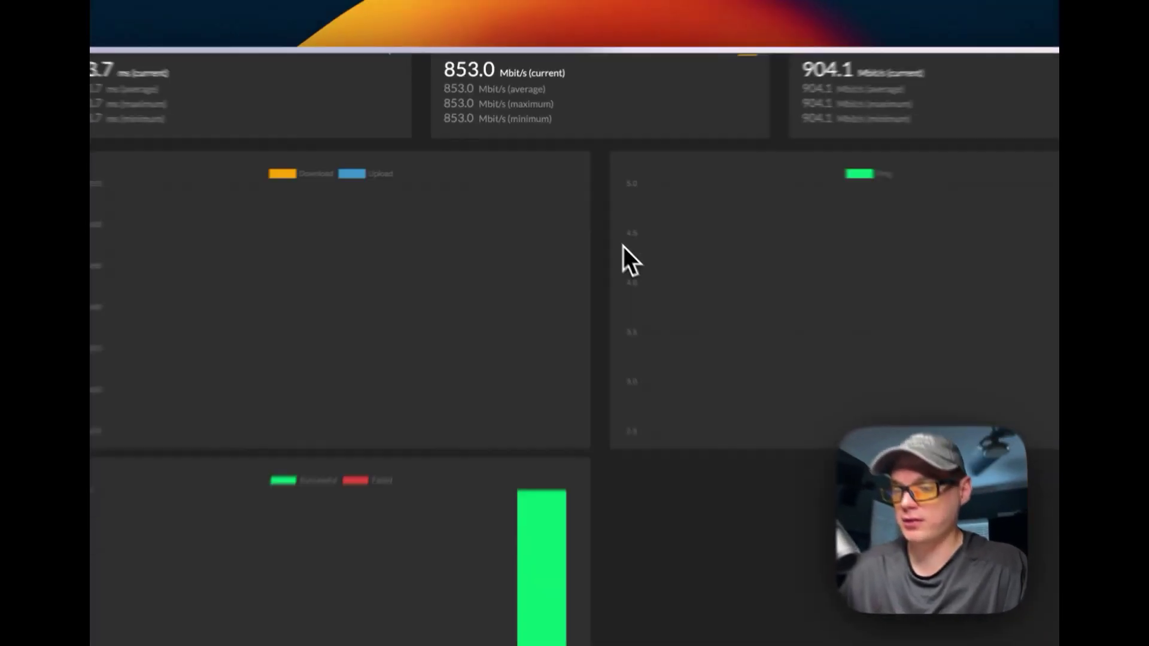
scroll(623, 246, "down", 3)
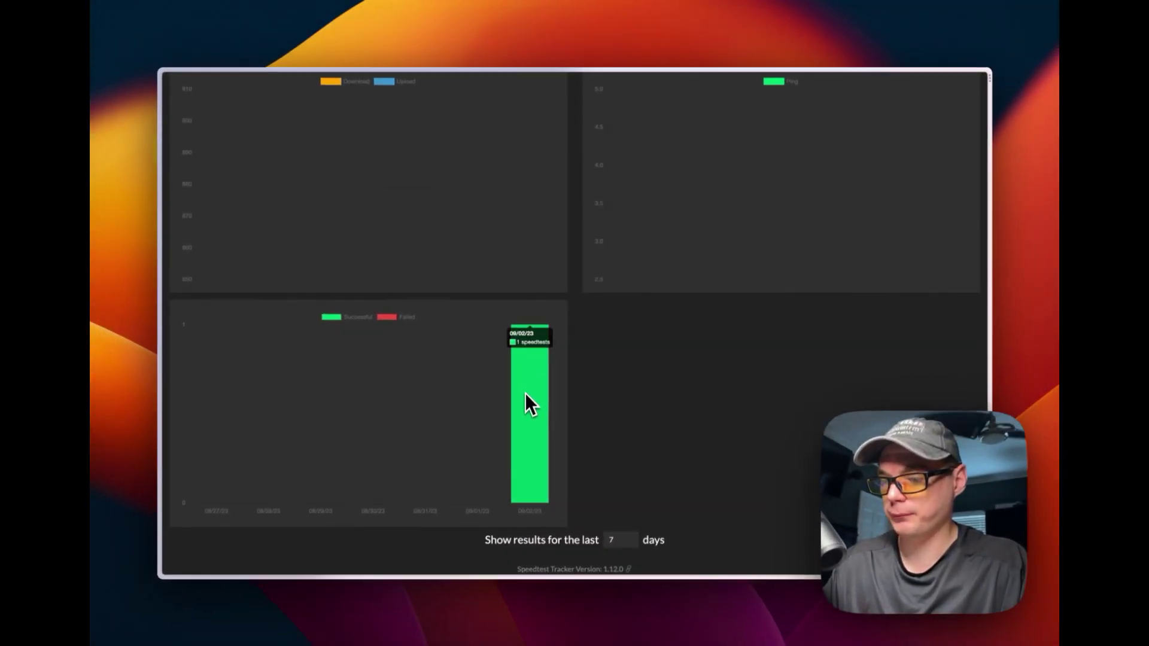
scroll(590, 346, "up", 1)
scroll(590, 346, "up", 3)
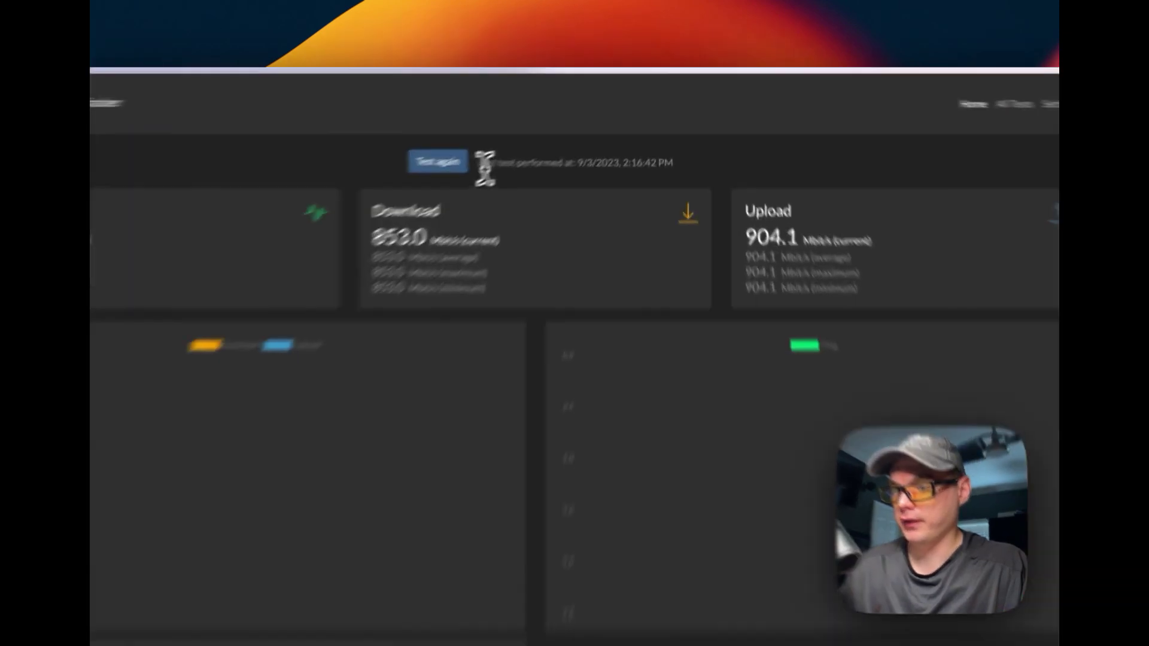
left_click_drag(534, 138, 800, 149)
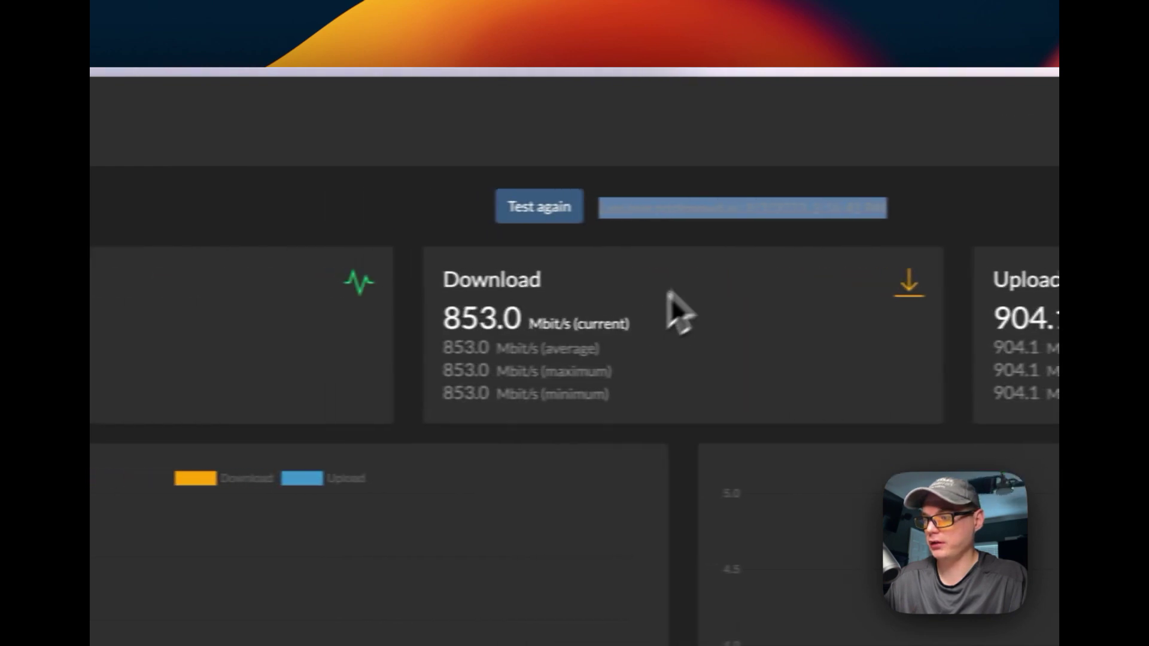
left_click(338, 299)
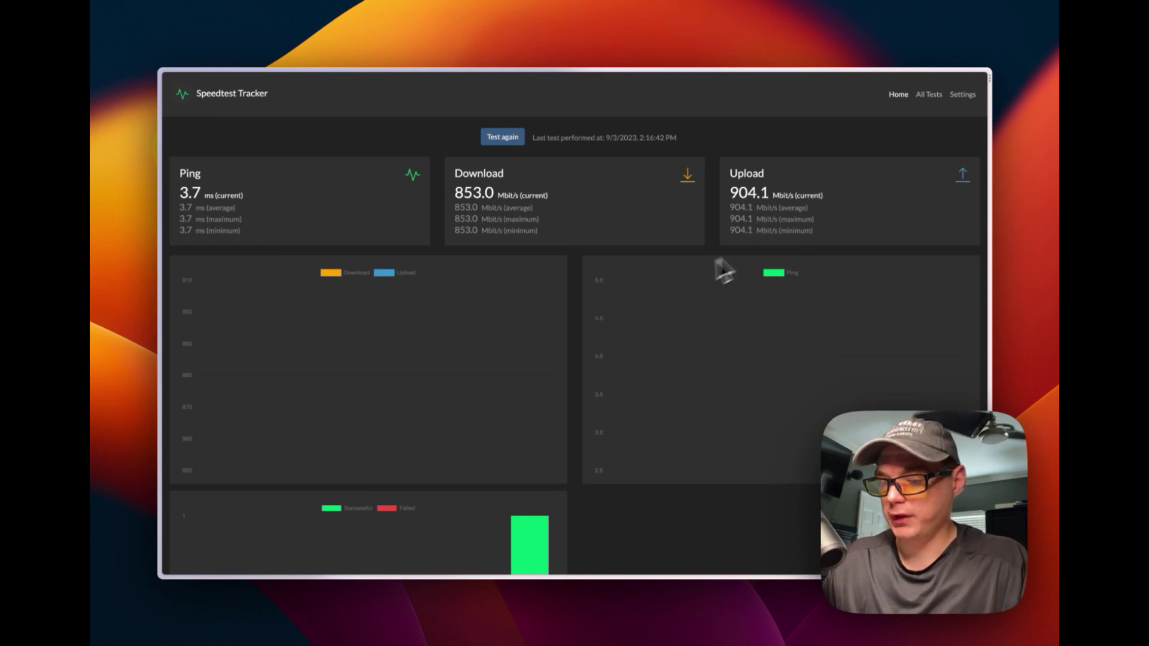
Step: Queue a new speed test and check the charts showing 3.7 ms, 853.0 and 904.1 Mbit/s
scroll(723, 270, "down", 5)
mouse_move(585, 361)
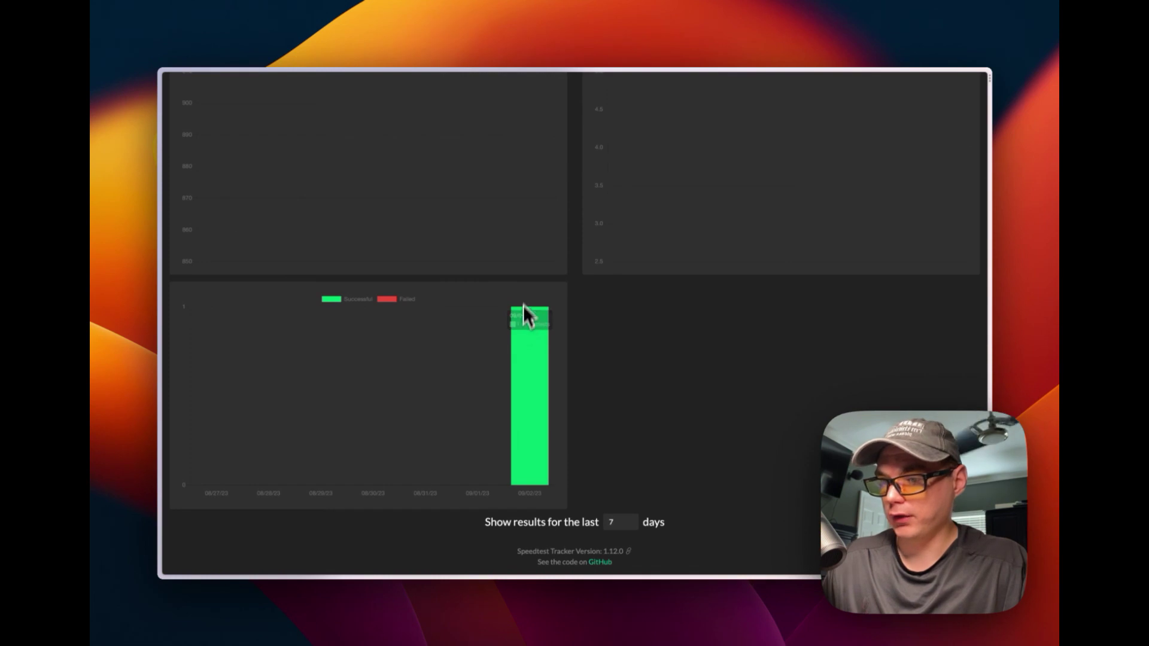
scroll(524, 314, "up", 5)
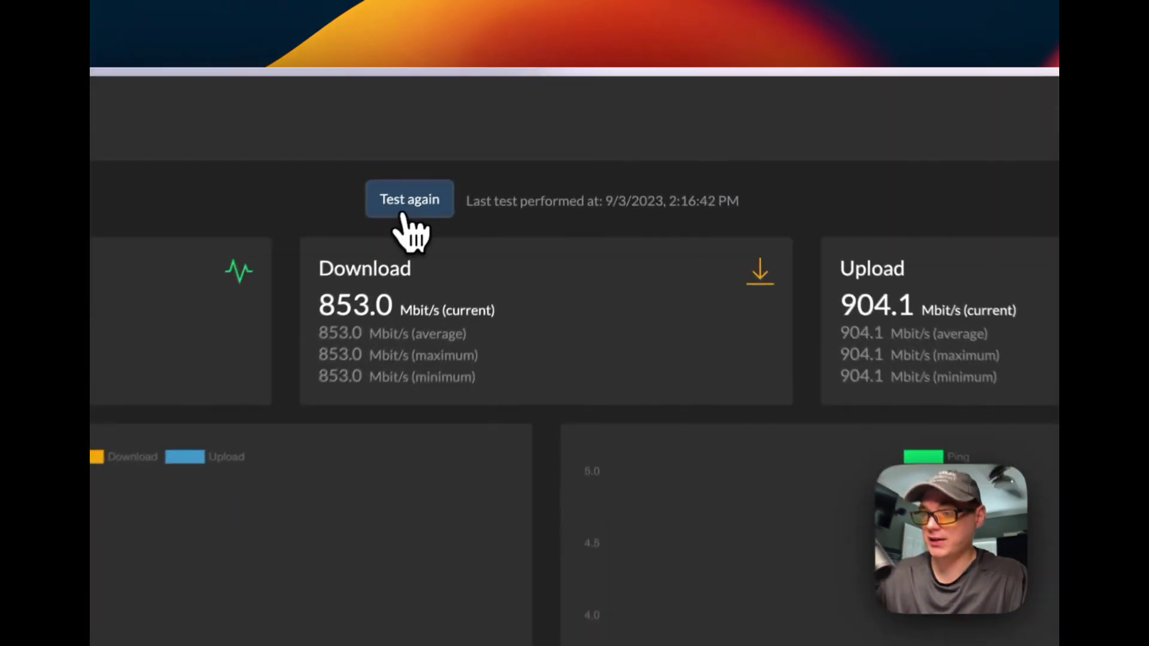
left_click(402, 217)
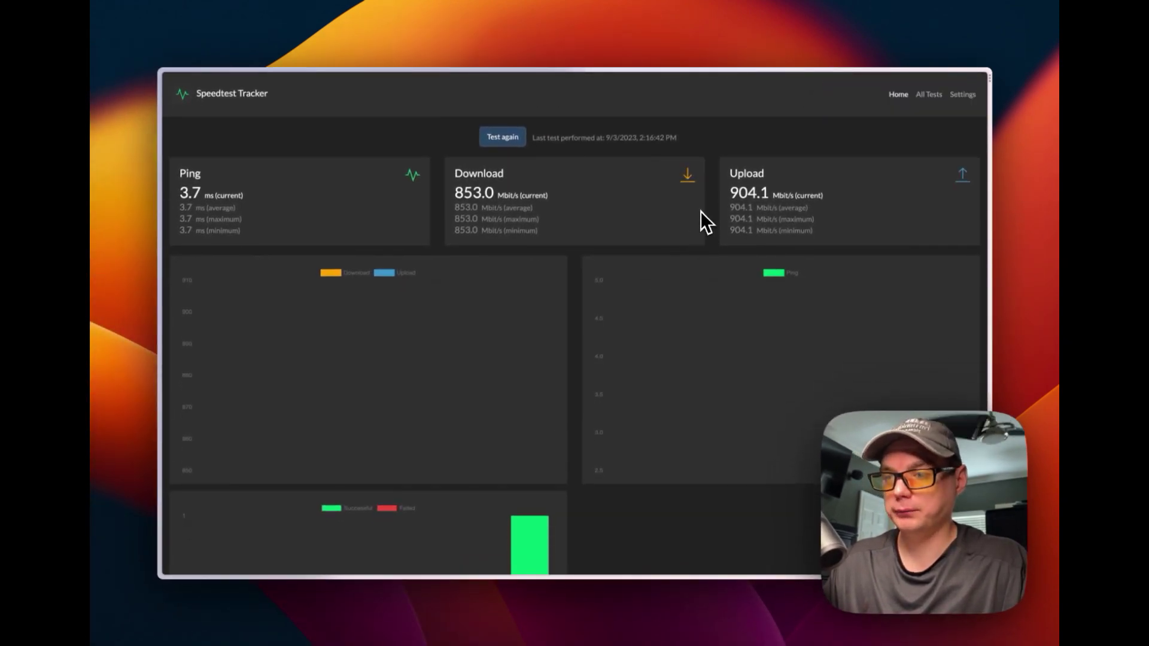
scroll(514, 278, "down", 5)
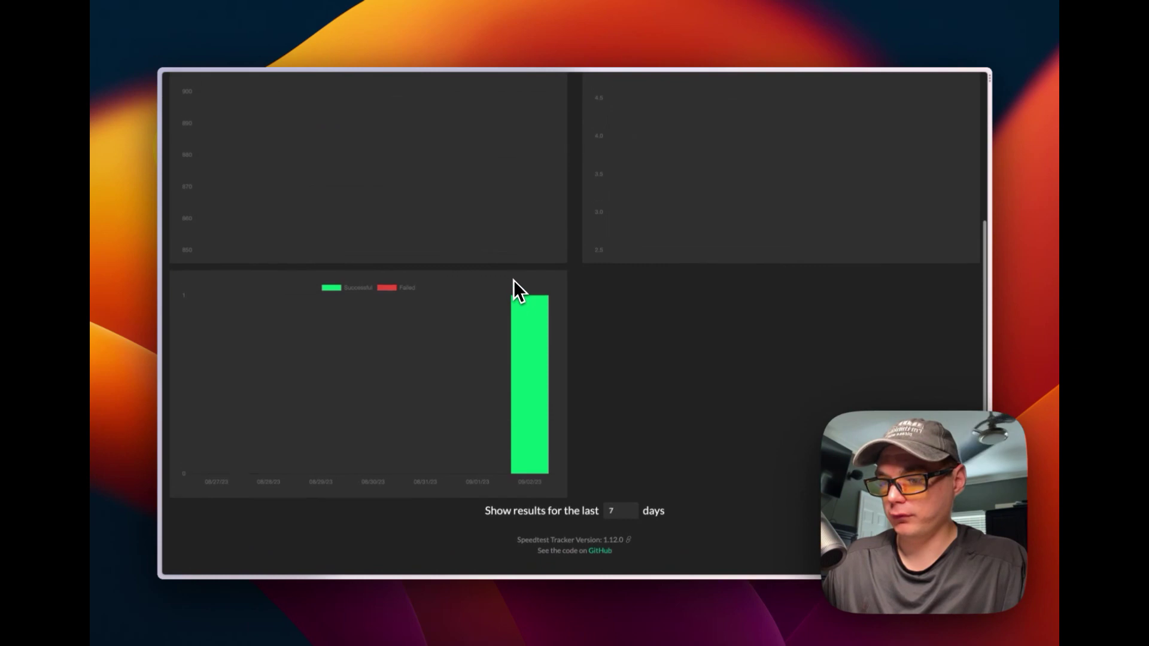
scroll(513, 280, "up", 5)
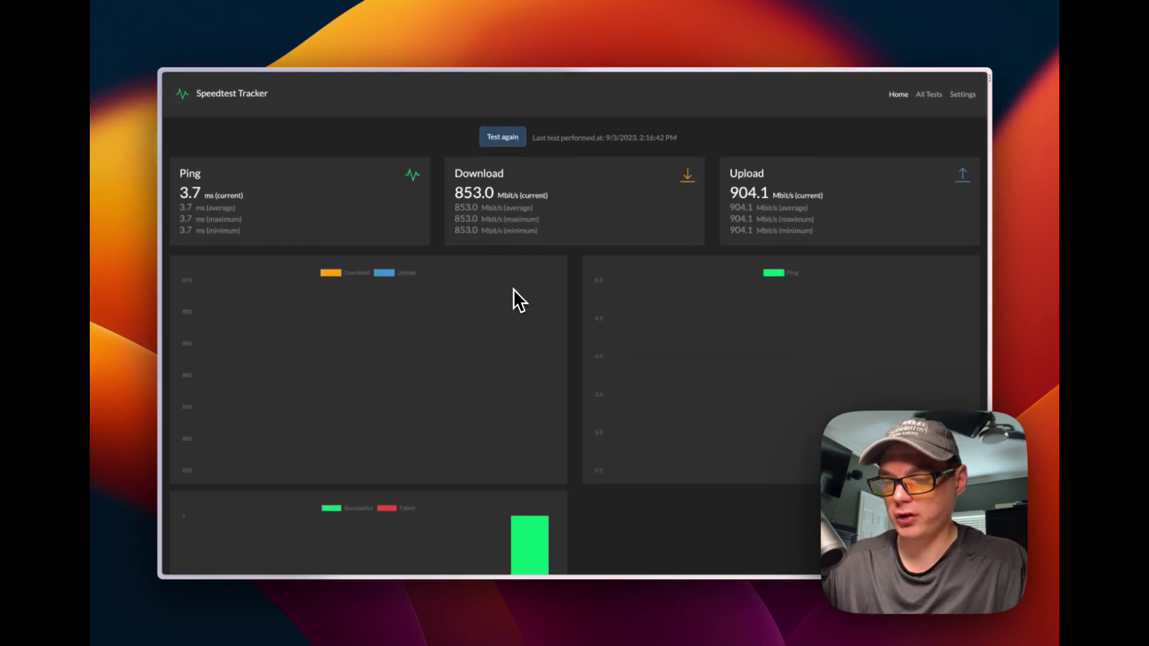